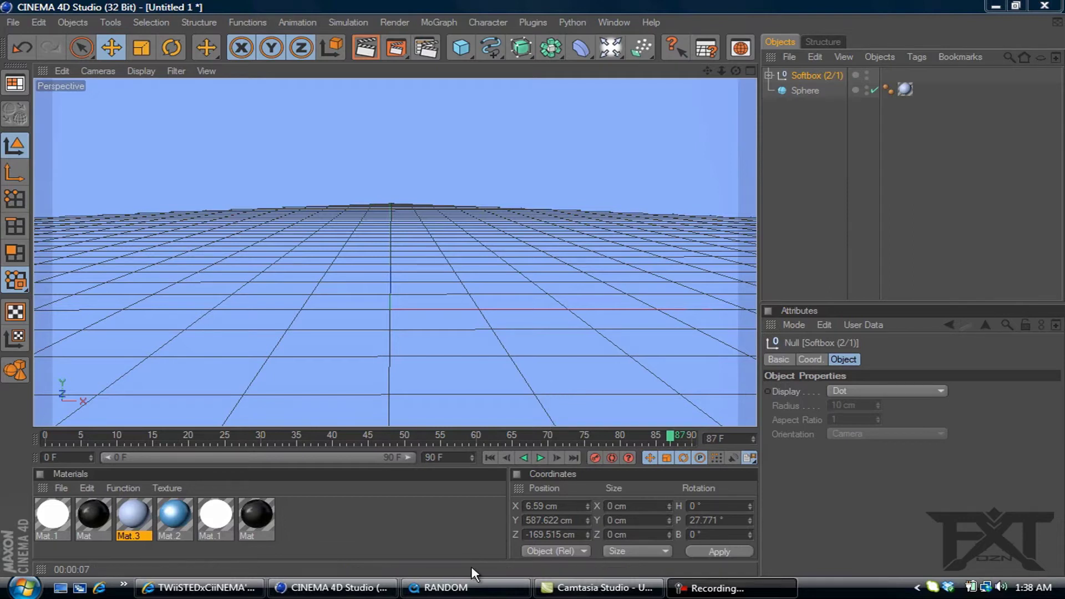
Switch to the RANDOM reference video, play the animated text clip, and close it.
left_click(457, 590)
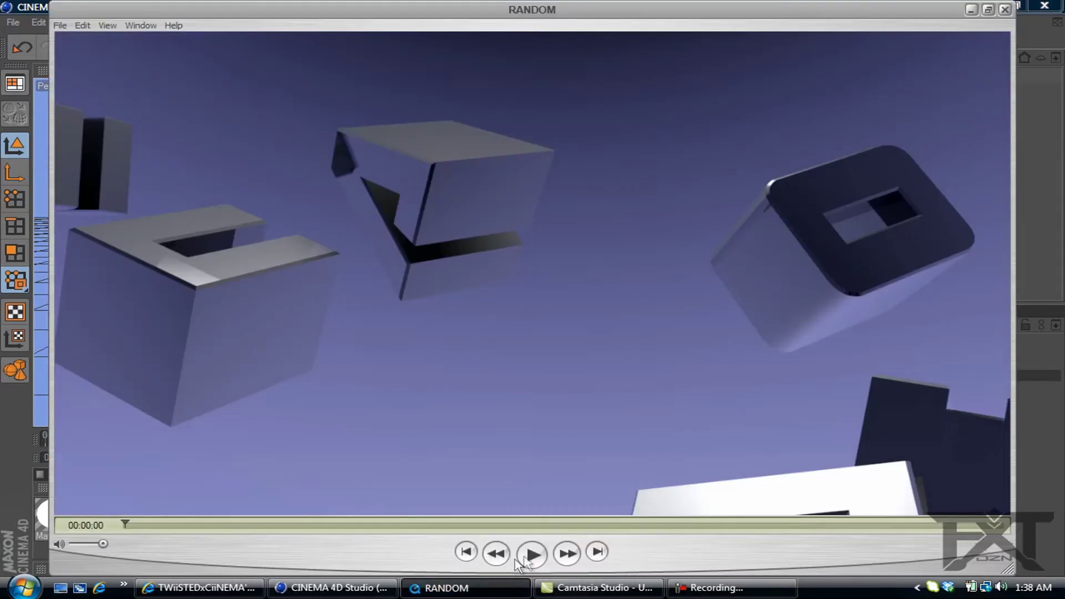
left_click(532, 555)
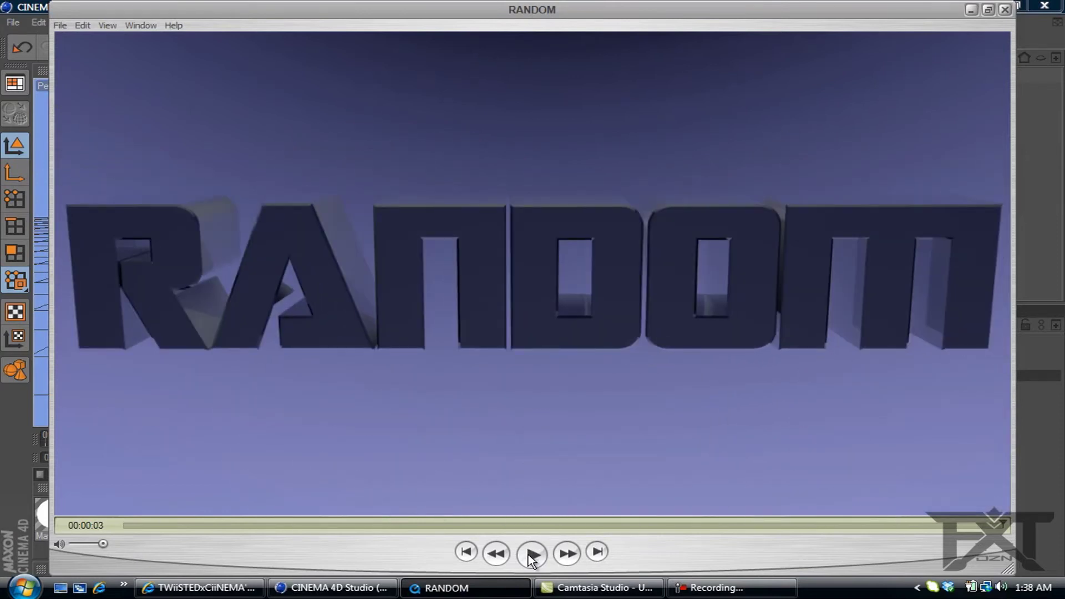
left_click(529, 555)
left_click(1005, 9)
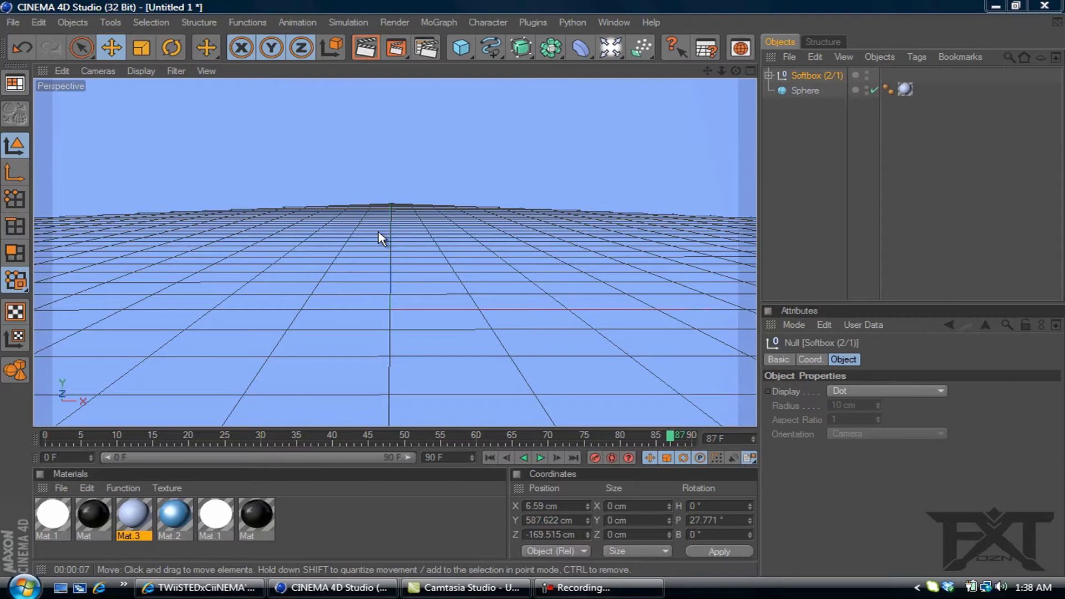
Add a MoText object, align it to Middle and set its depth to 100.
left_click(435, 23)
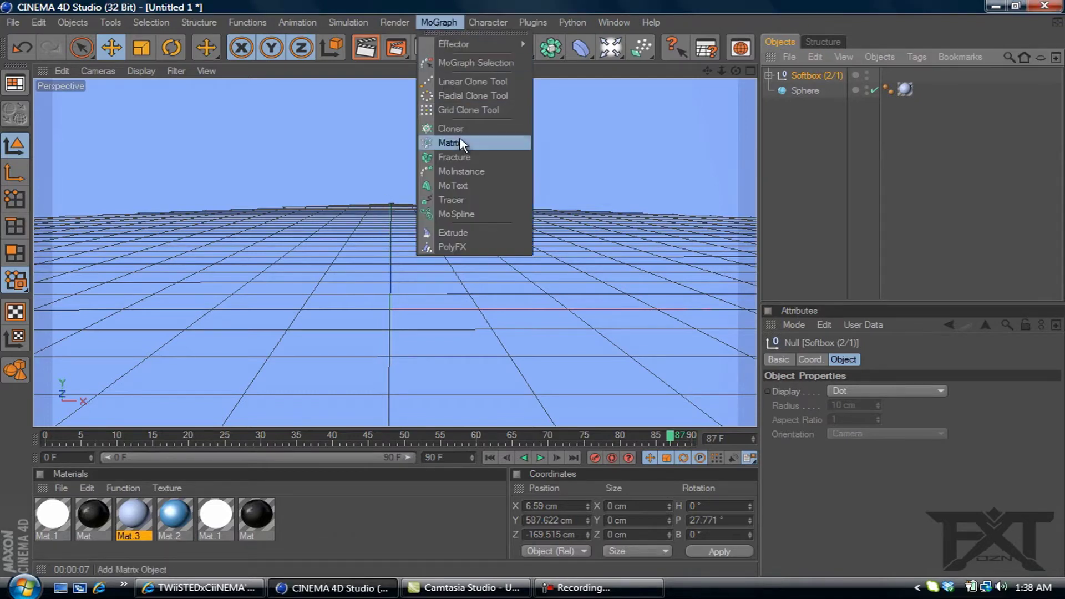
left_click(469, 188)
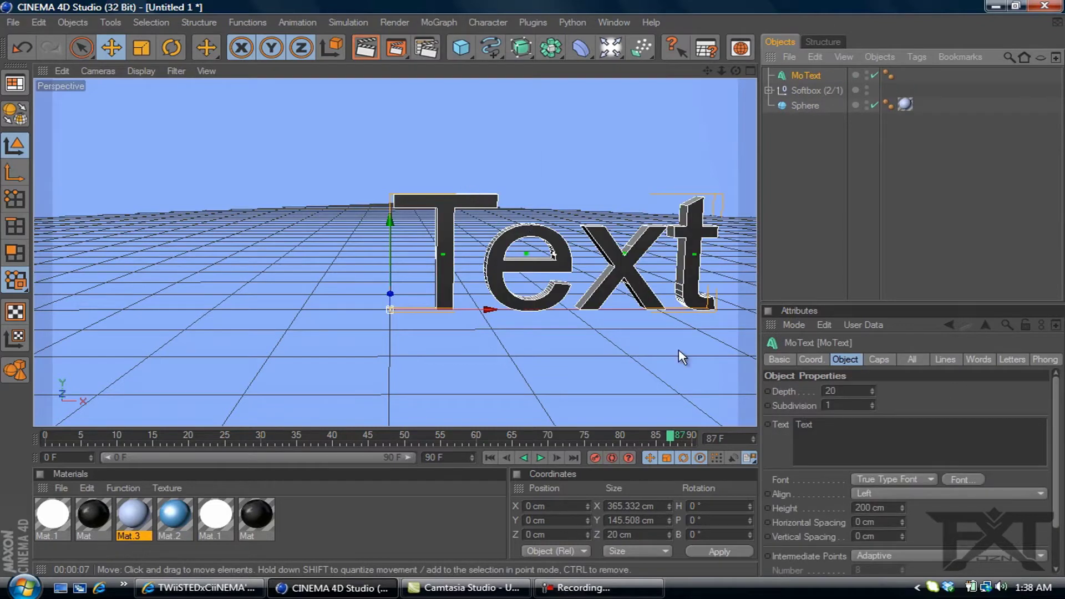
left_click(897, 492)
left_click(885, 520)
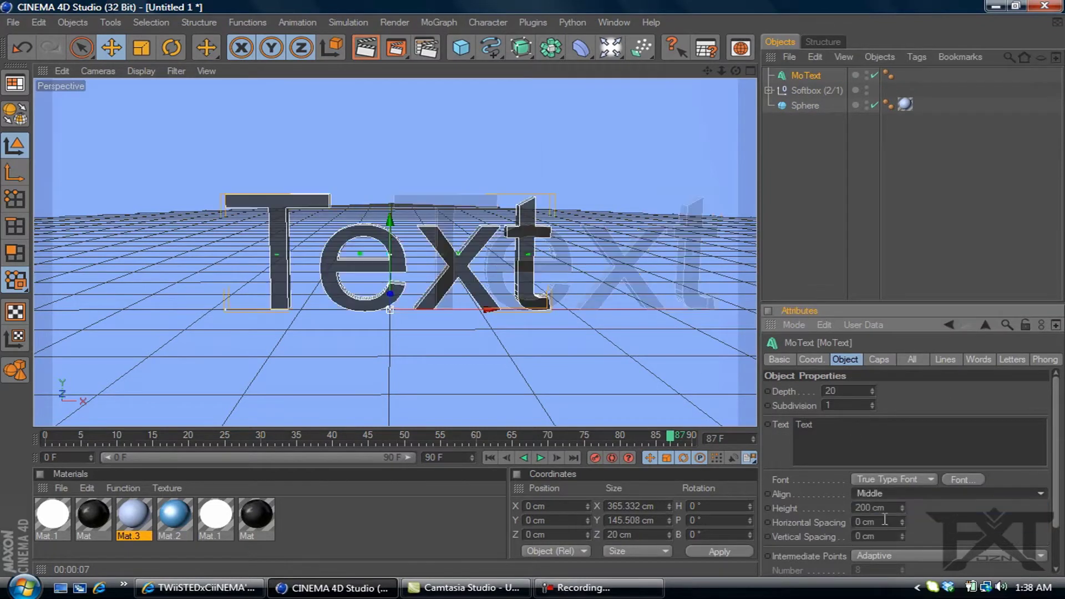
double_click(840, 390)
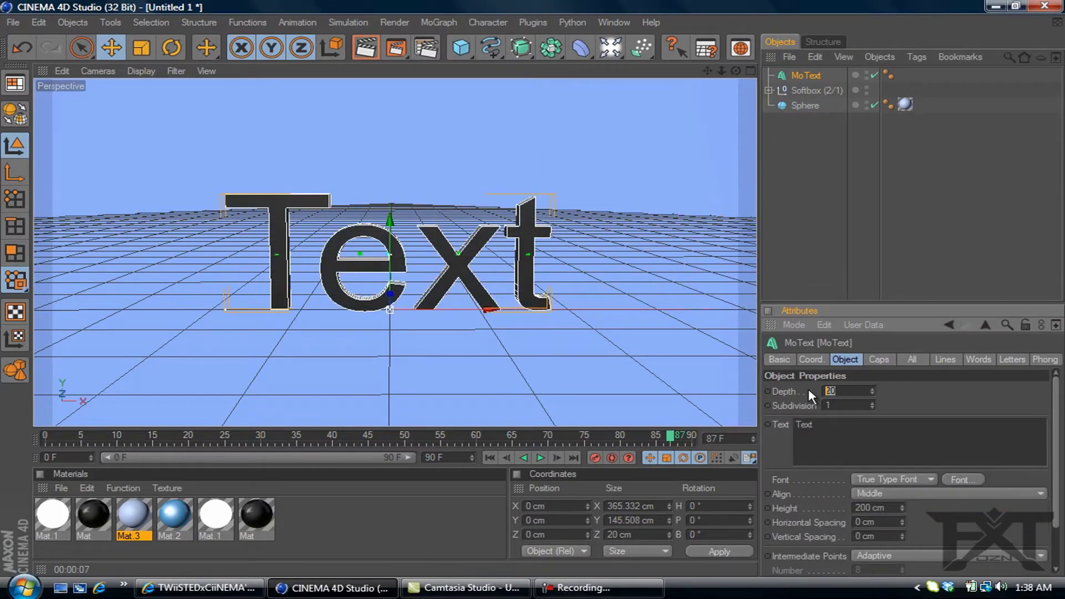
type("100")
Set both the start and end caps of the MoText to Fillet Cap.
left_click(882, 359)
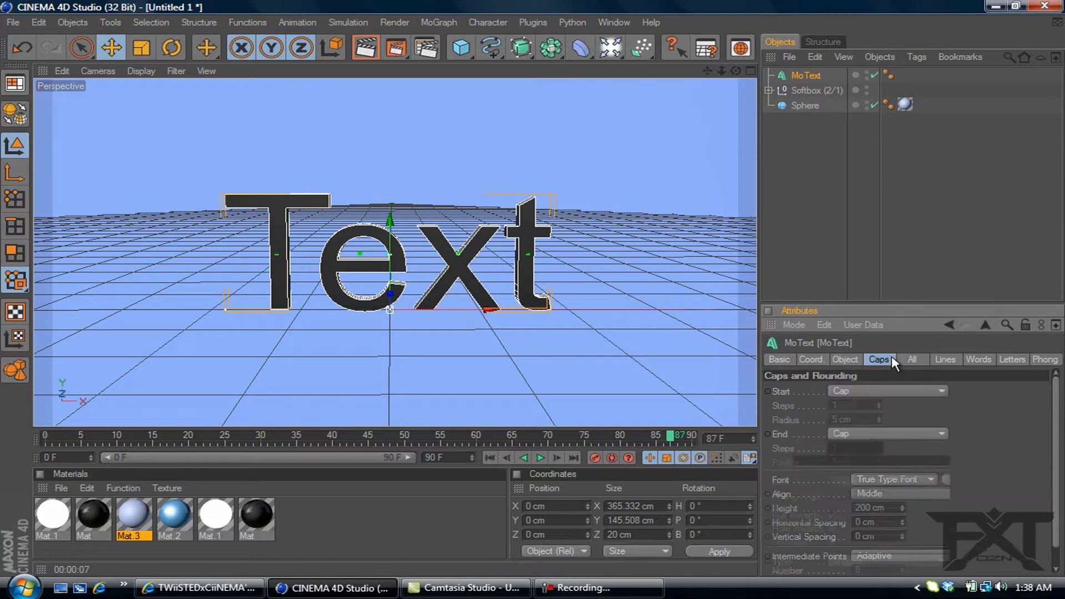
left_click(863, 391)
left_click(851, 454)
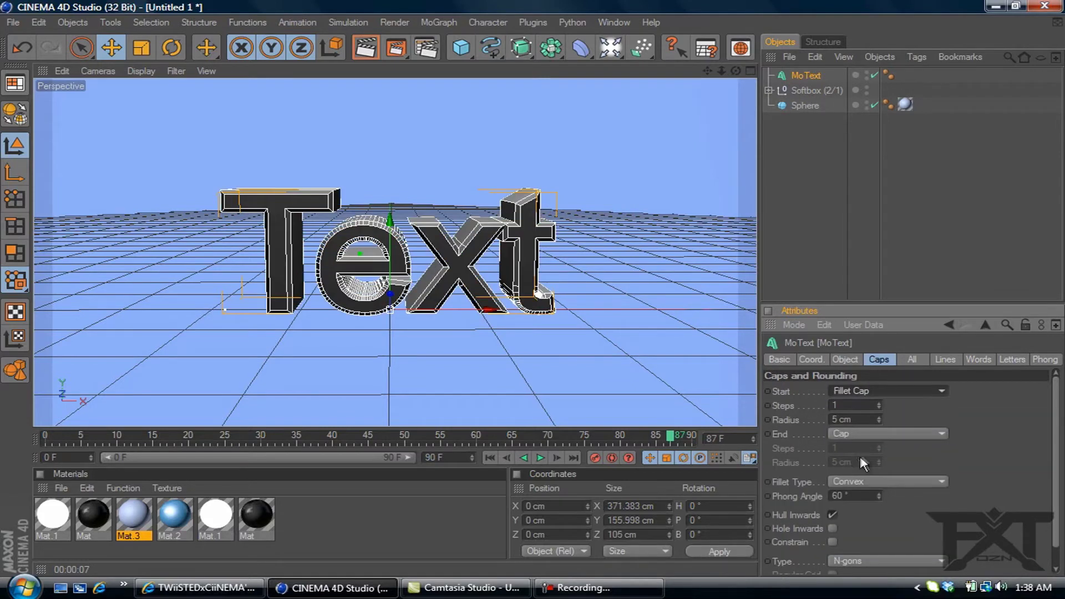
left_click(865, 434)
left_click(865, 492)
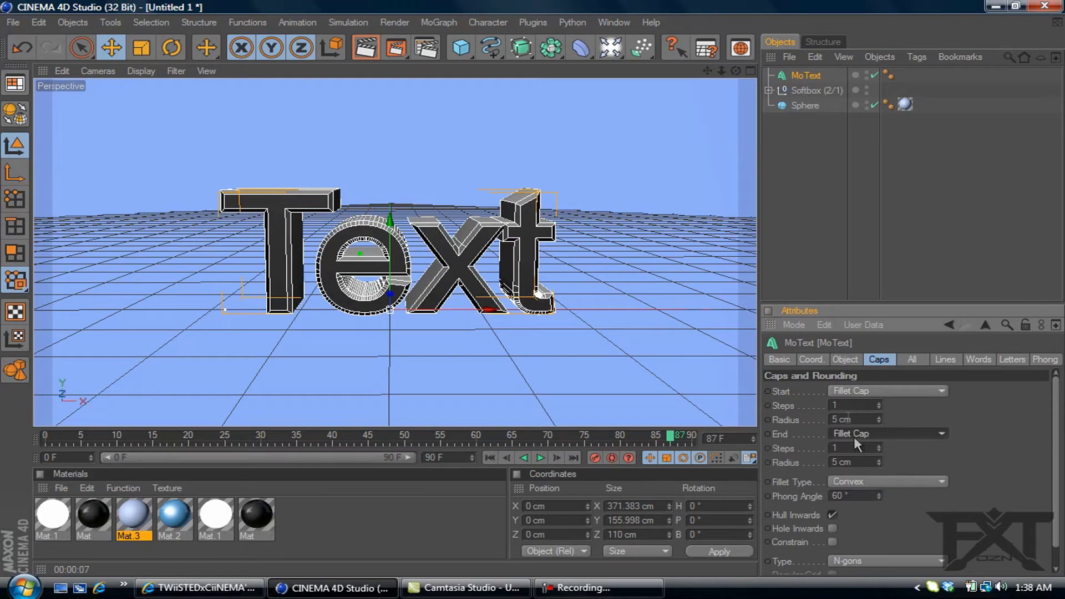
Give the start and end fillet caps 5 steps and a radius of 3 cm each.
double_click(839, 406)
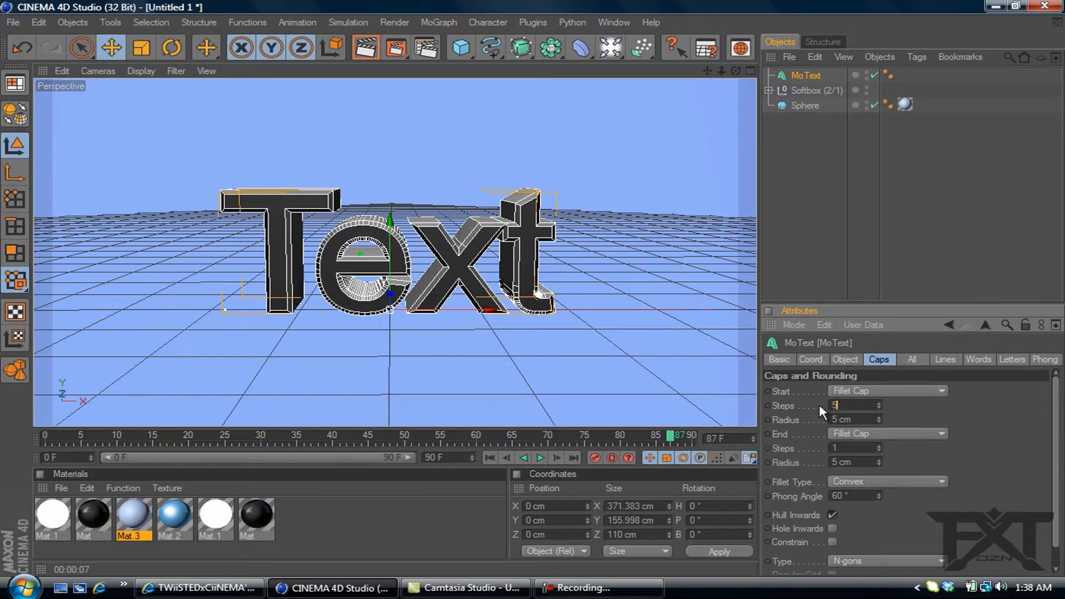
left_click(830, 418)
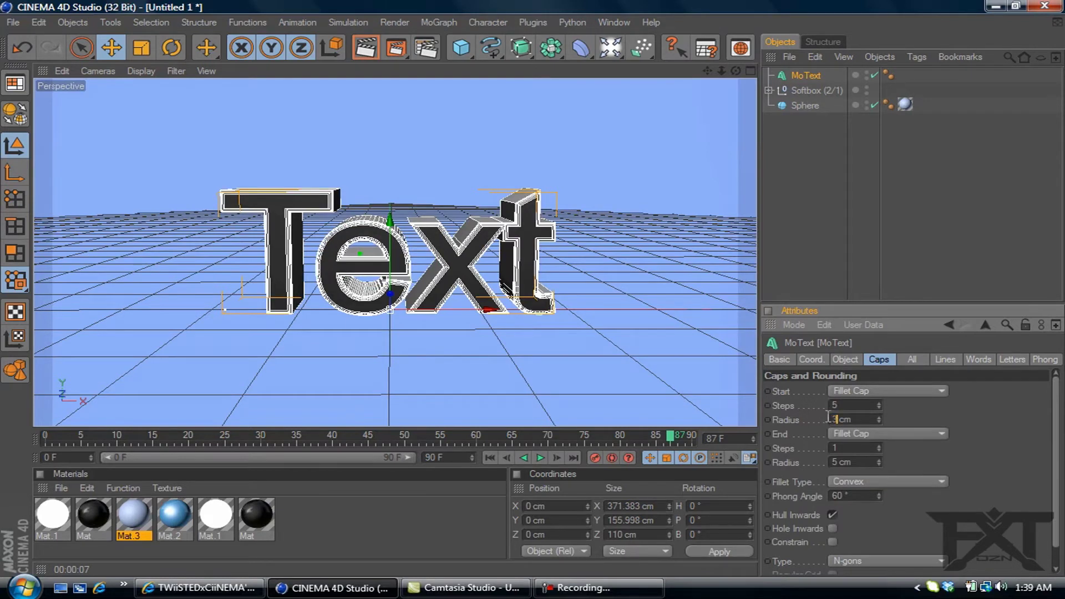
type("3")
double_click(835, 448)
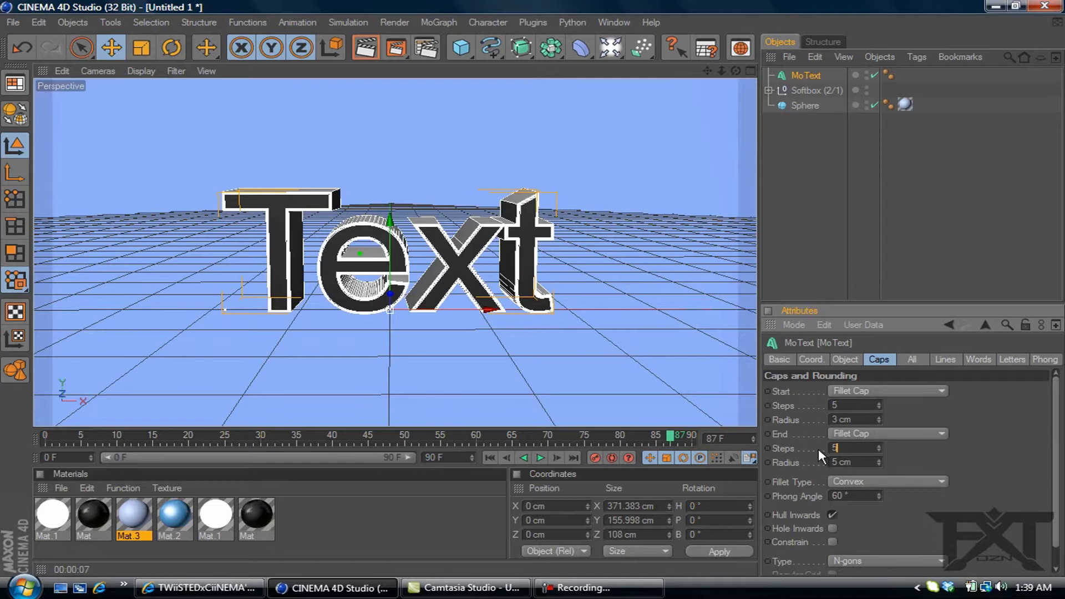
type("5")
key("Tab")
type("3")
Set the MoText font to Transformers Movie and change its text to RANDOM.
left_click(845, 359)
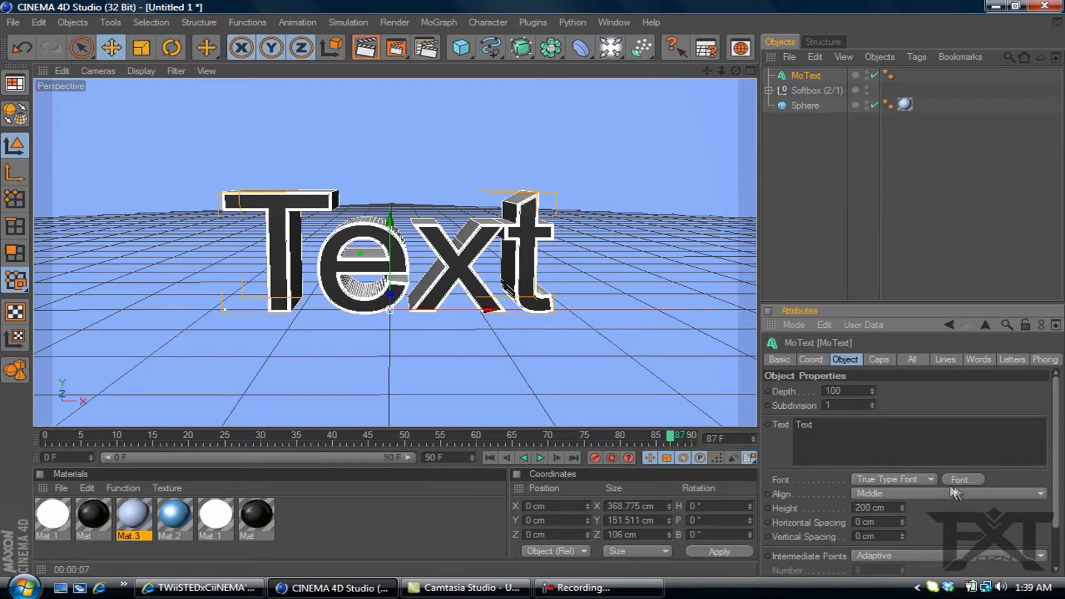
left_click(963, 480)
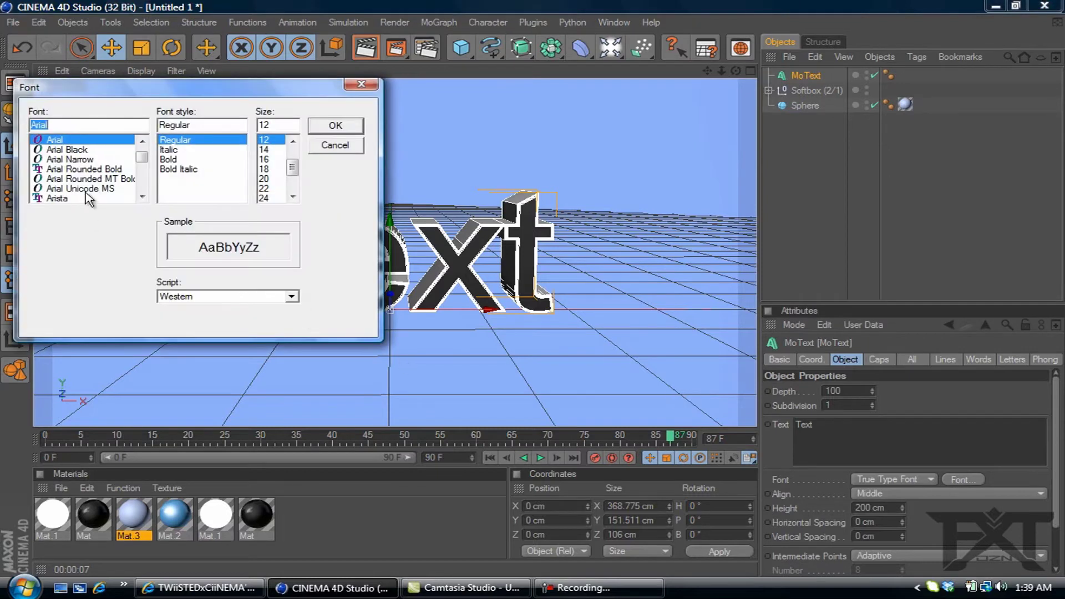
left_click(143, 181)
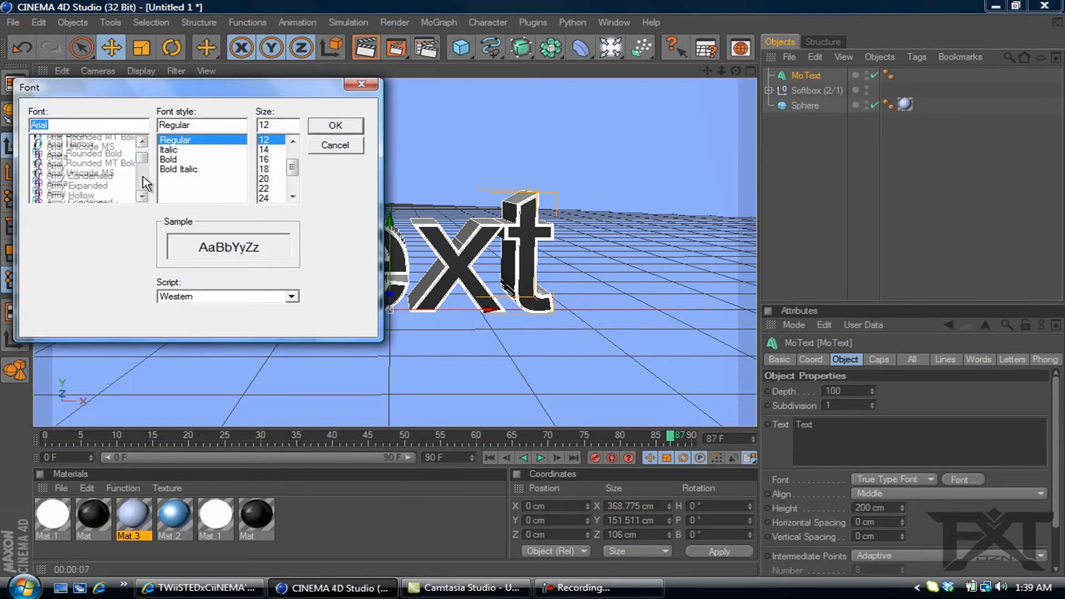
left_click_drag(144, 181, 143, 197)
left_click(143, 141)
left_click(142, 197)
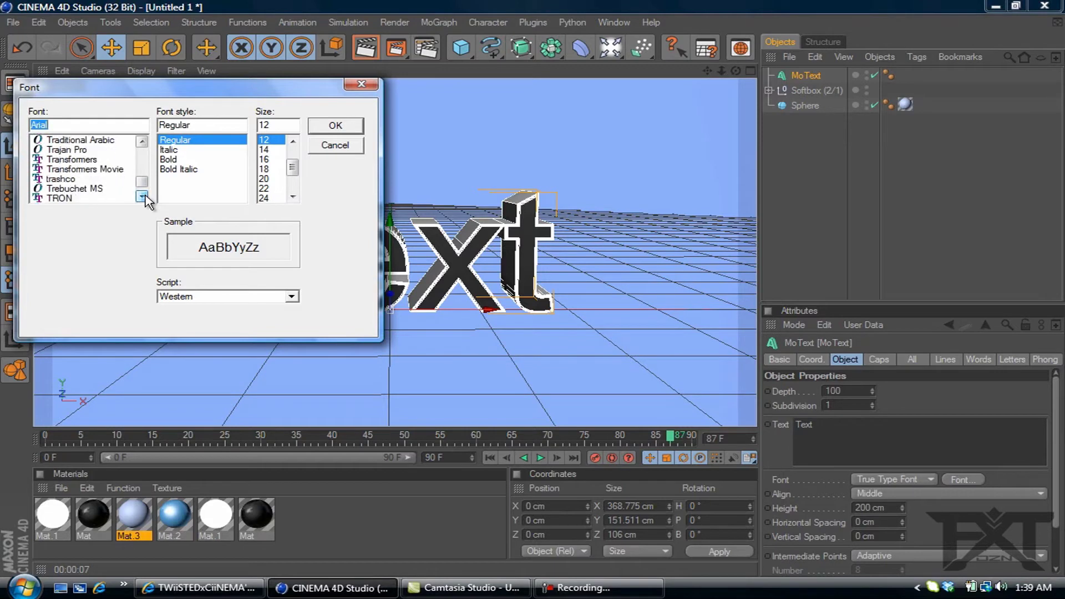
left_click(105, 169)
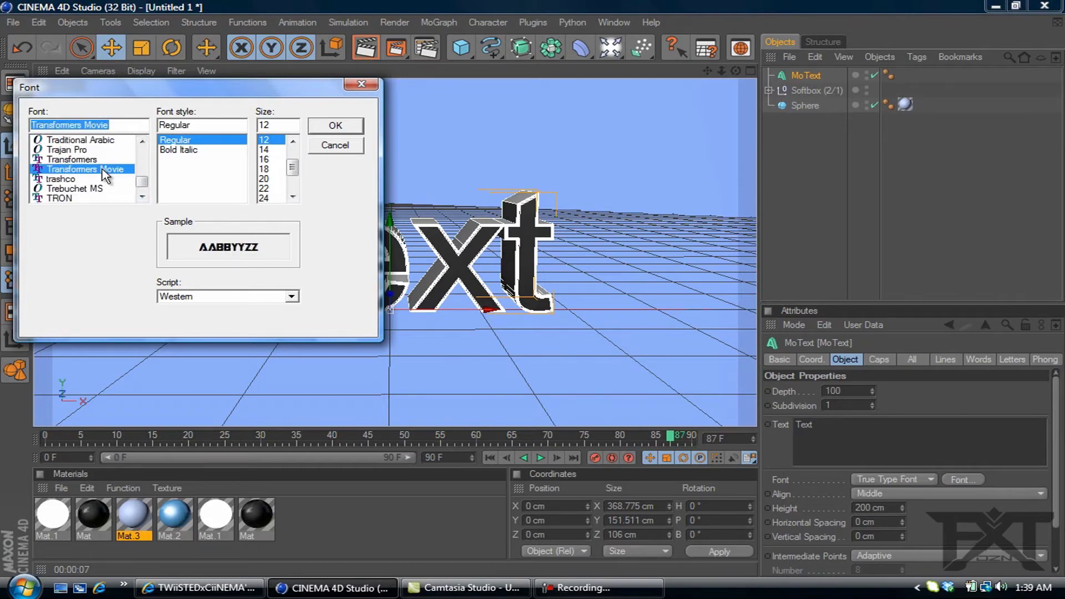
left_click(344, 126)
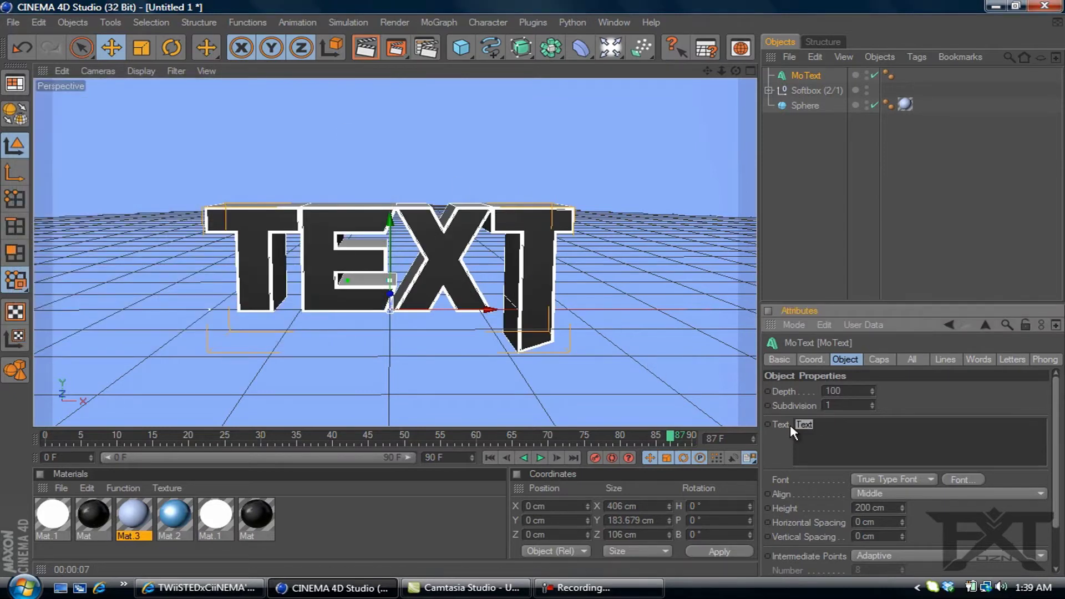
type("DOM")
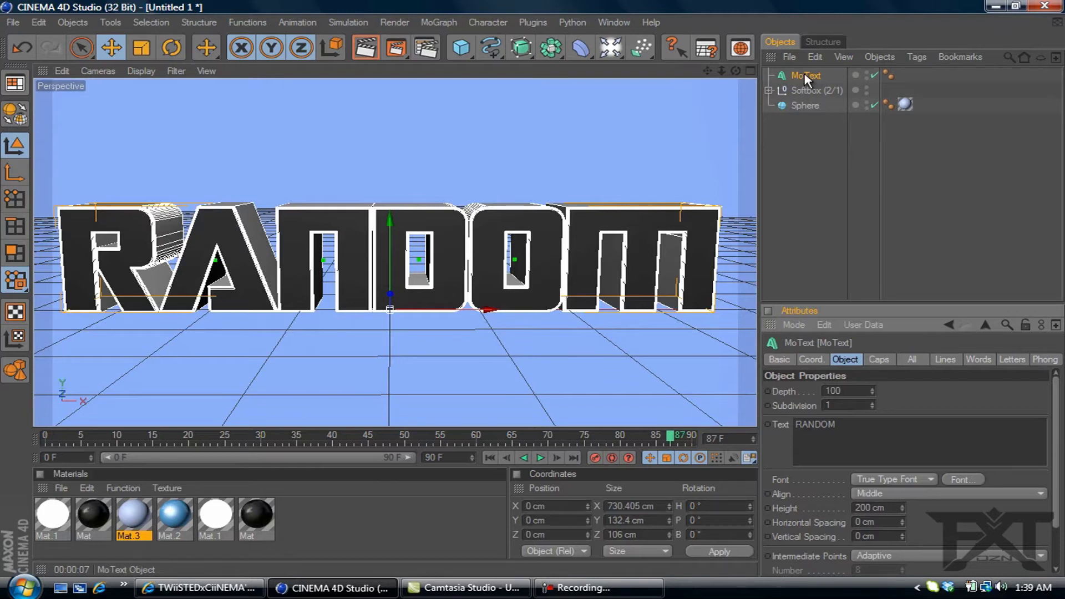
Make the MoText editable and move its six letter objects out of the hierarchy to below the Sphere.
left_click(16, 118)
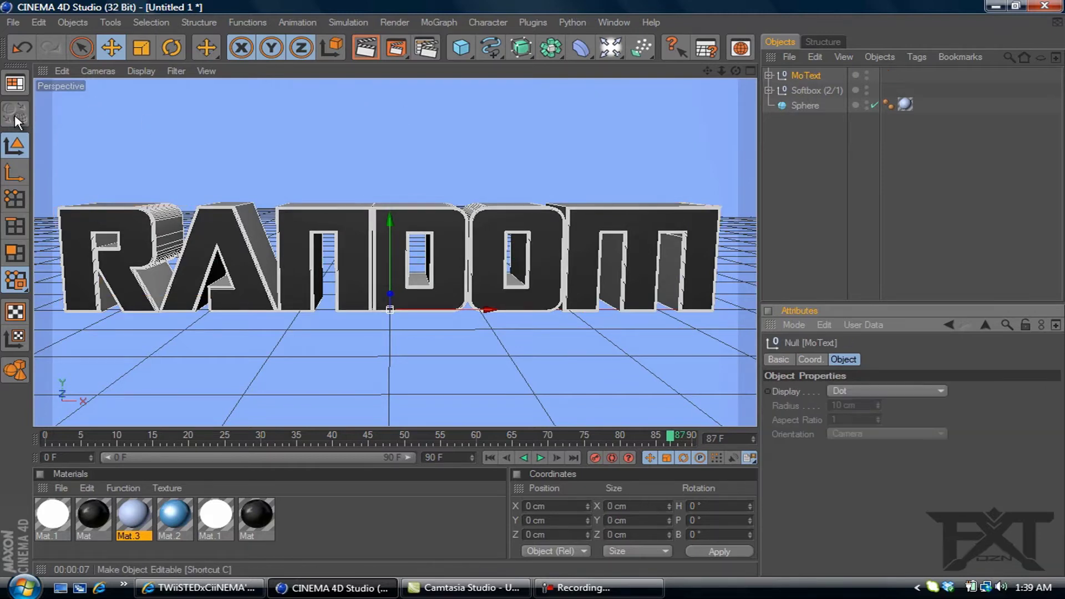
left_click(769, 75)
left_click(778, 90)
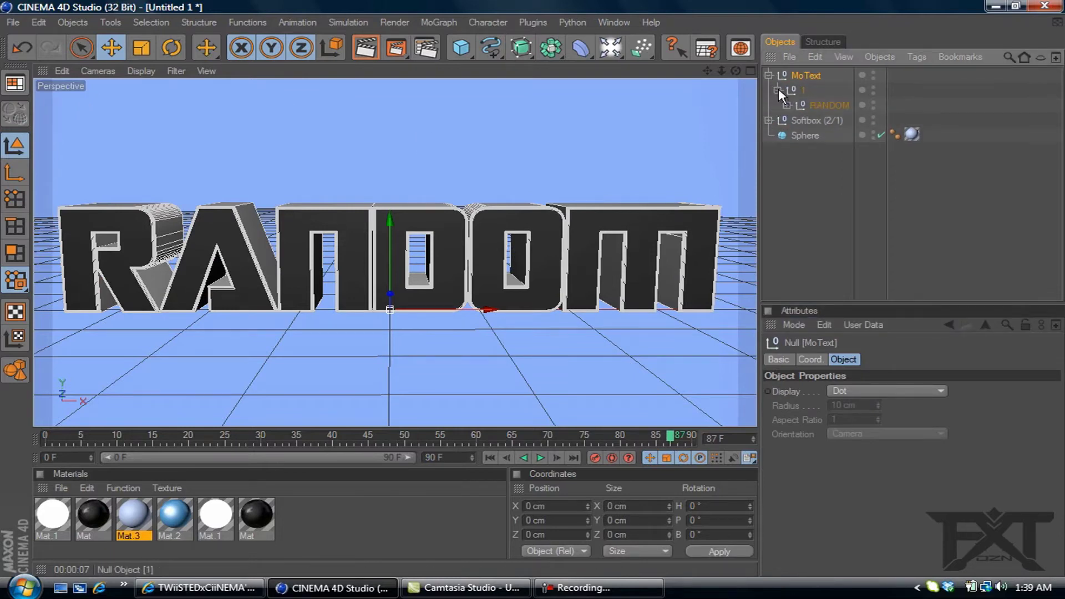
left_click(786, 105)
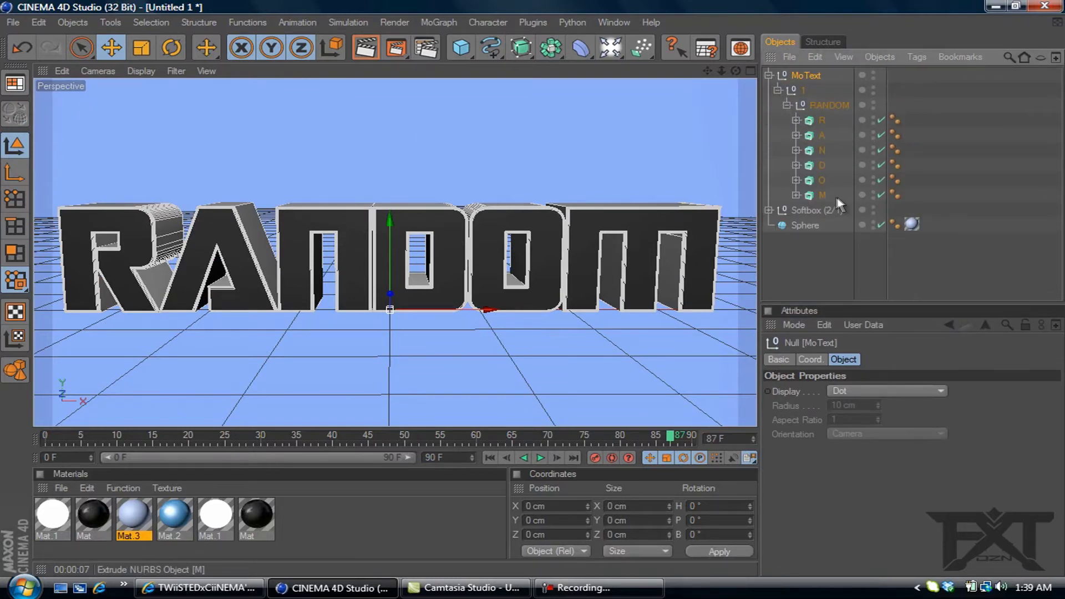
left_click_drag(837, 197, 809, 115)
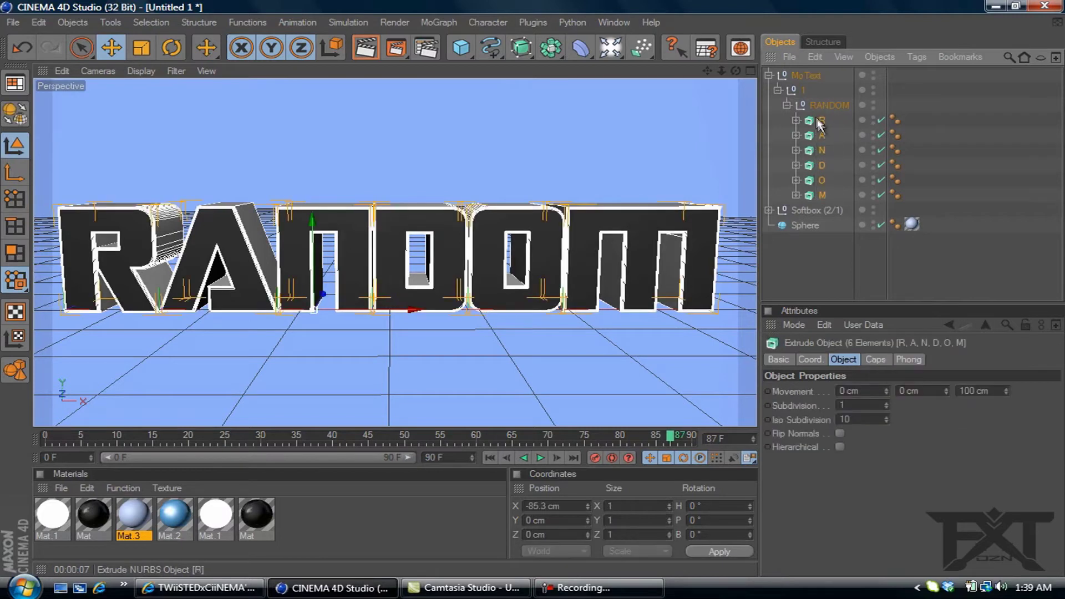
left_click_drag(829, 155, 801, 244)
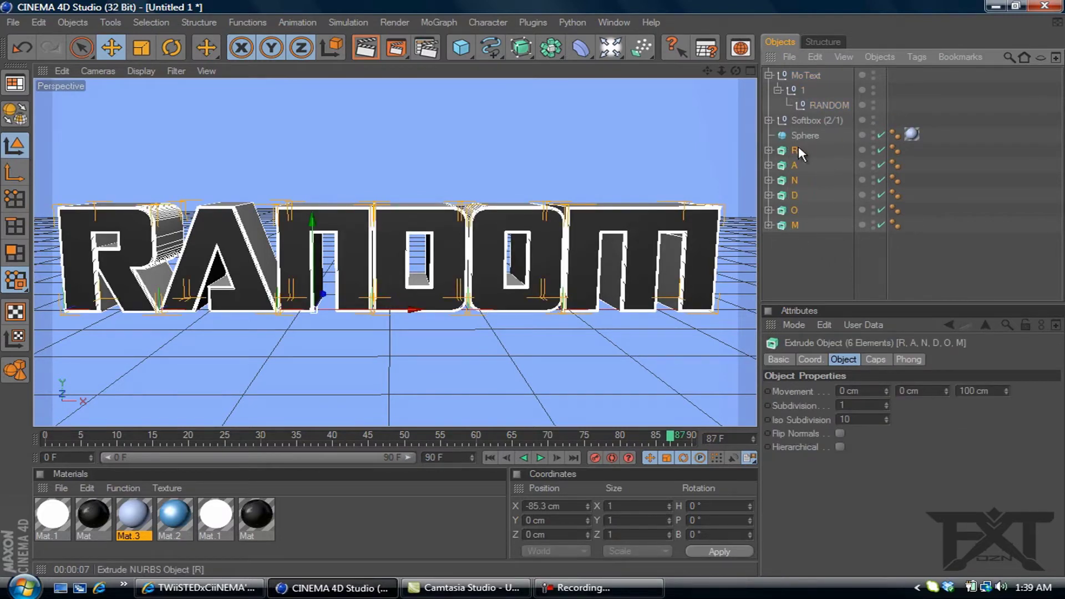
Delete the emptied MoText null together with its child nulls.
left_click(802, 75)
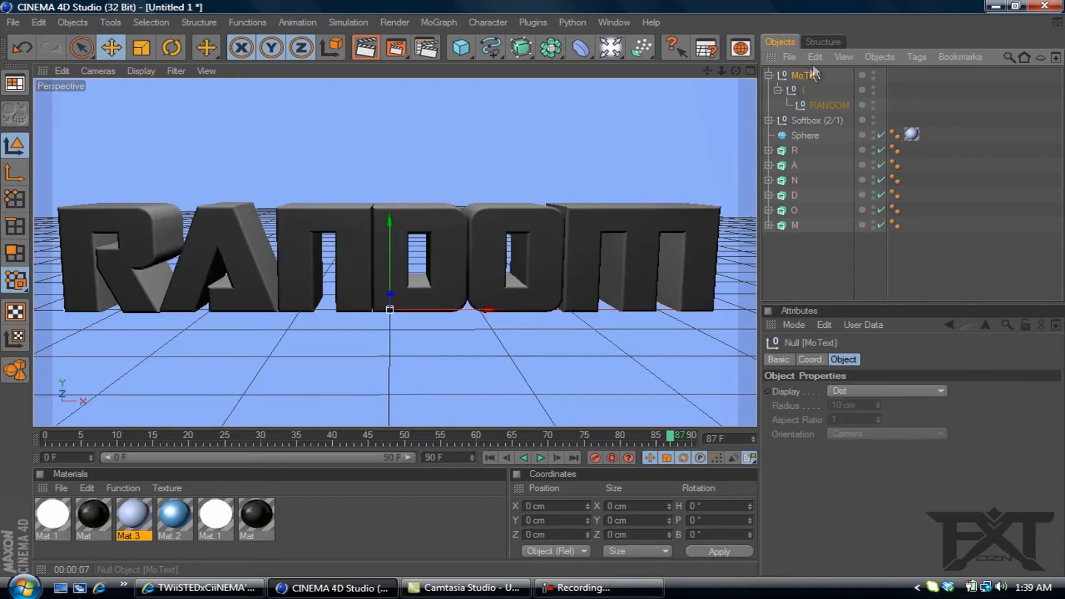
left_click(814, 57)
left_click(838, 154)
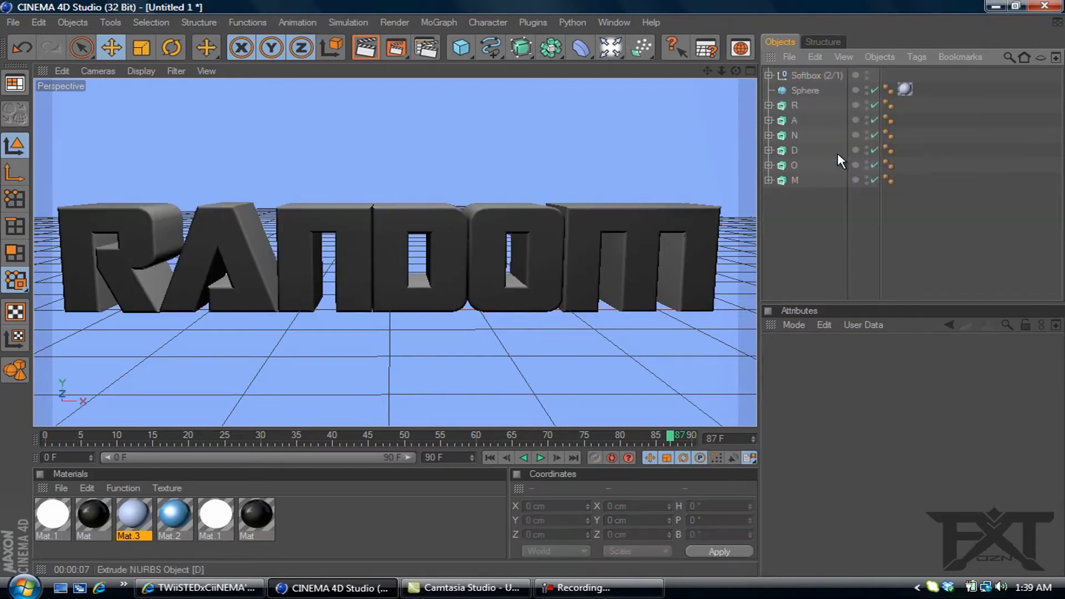
Add a MoGraph Fracture object and make the six letters R, A, N, D, O and M its children.
left_click_drag(814, 198, 791, 102)
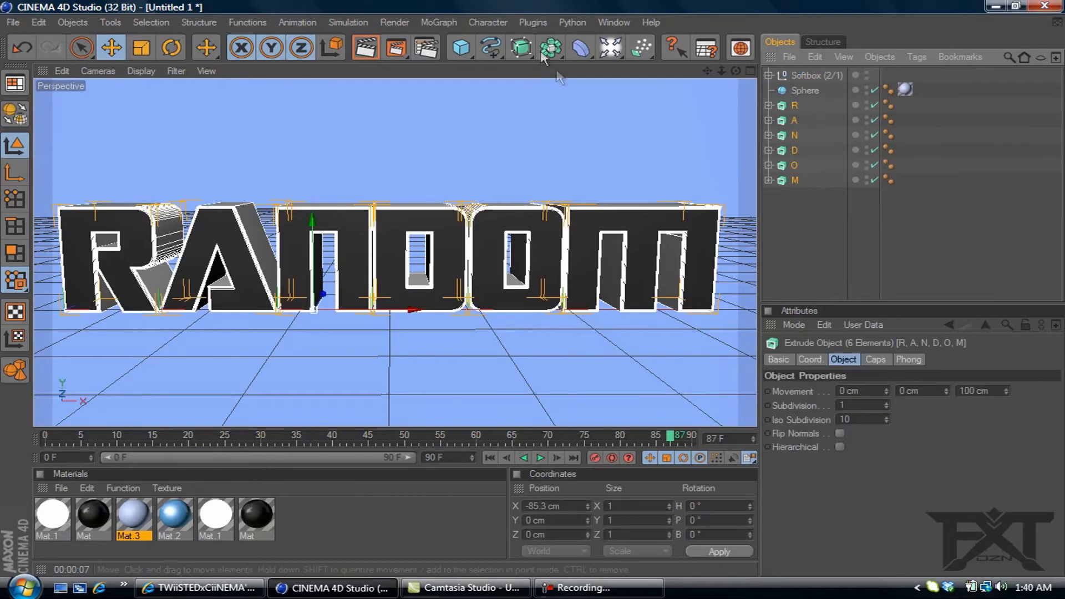
left_click(438, 22)
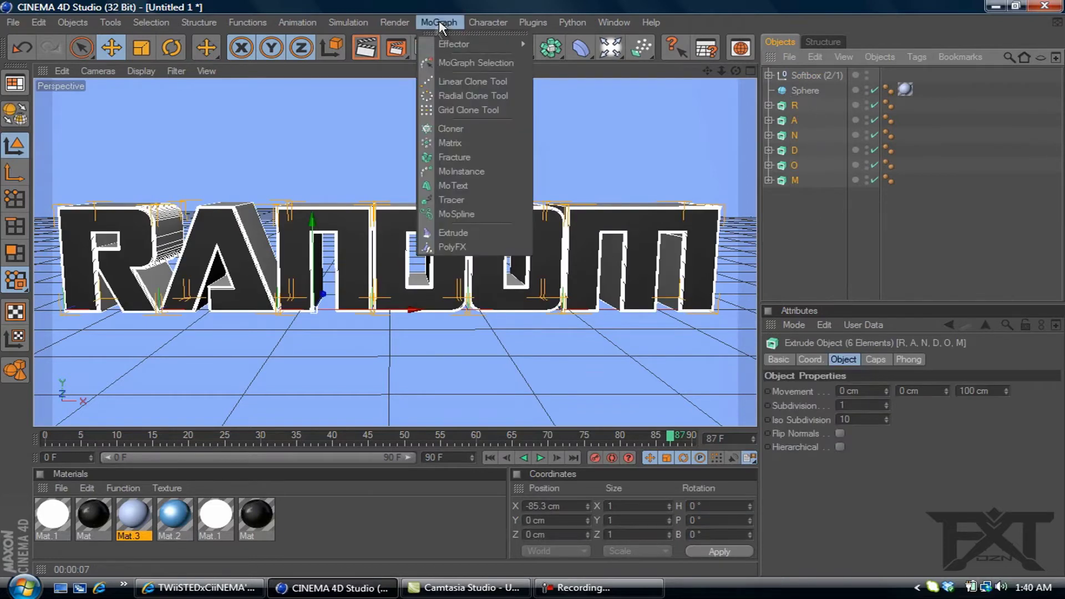
left_click(455, 157)
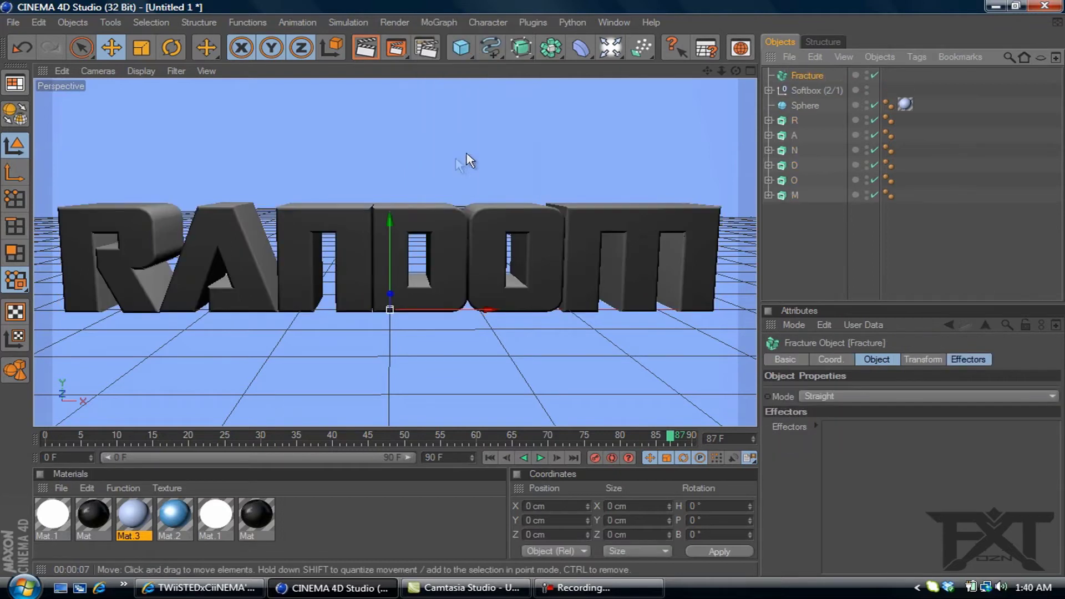
left_click_drag(821, 213, 813, 79)
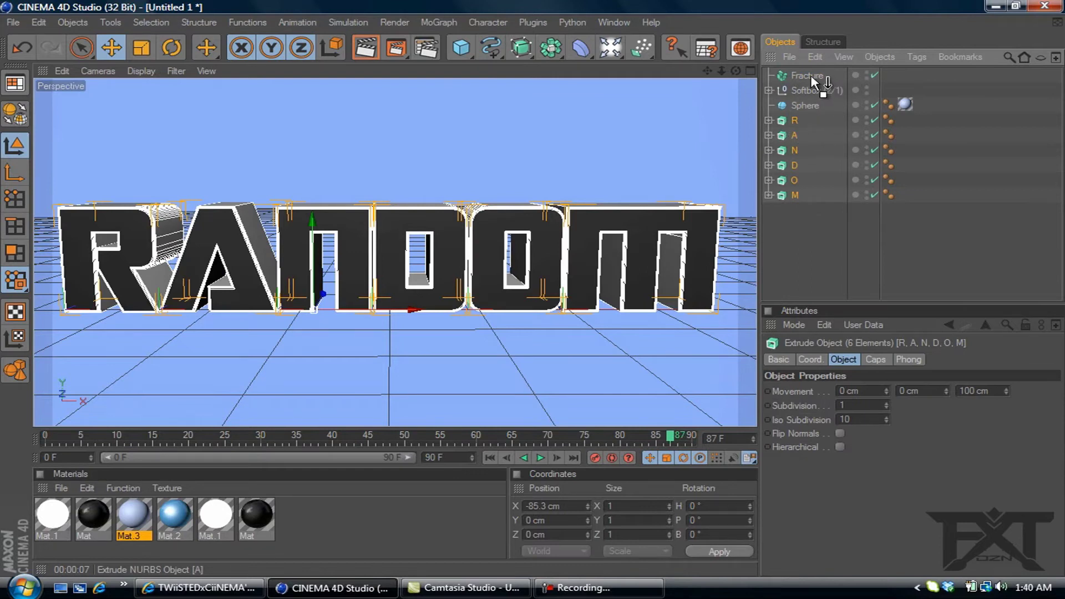
left_click_drag(813, 79, 813, 81)
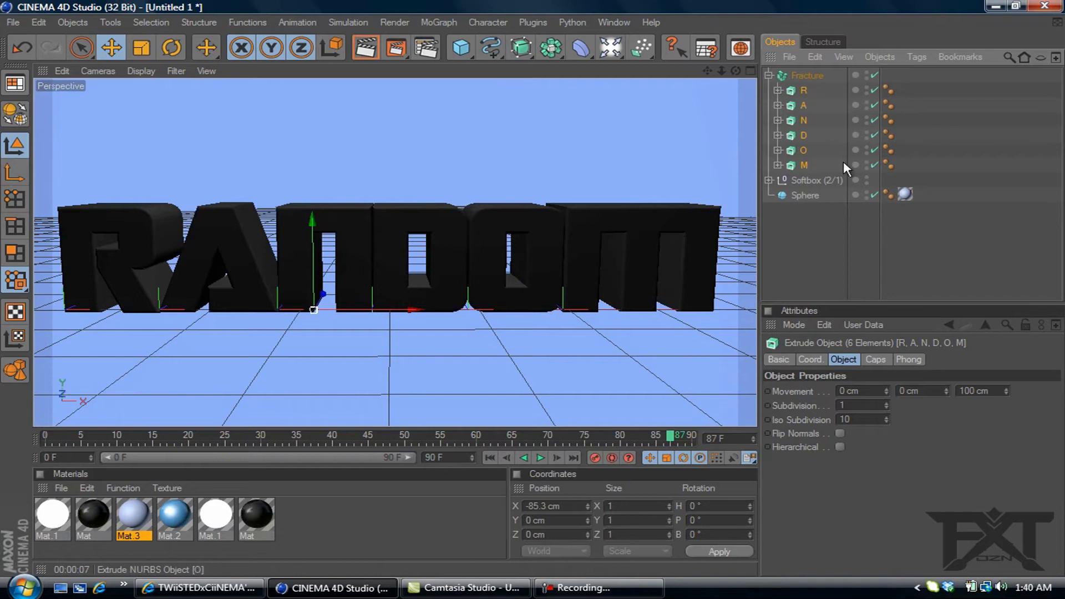
Add a Random effector with the Fracture object and its letters selected.
left_click(795, 75, "ctrl")
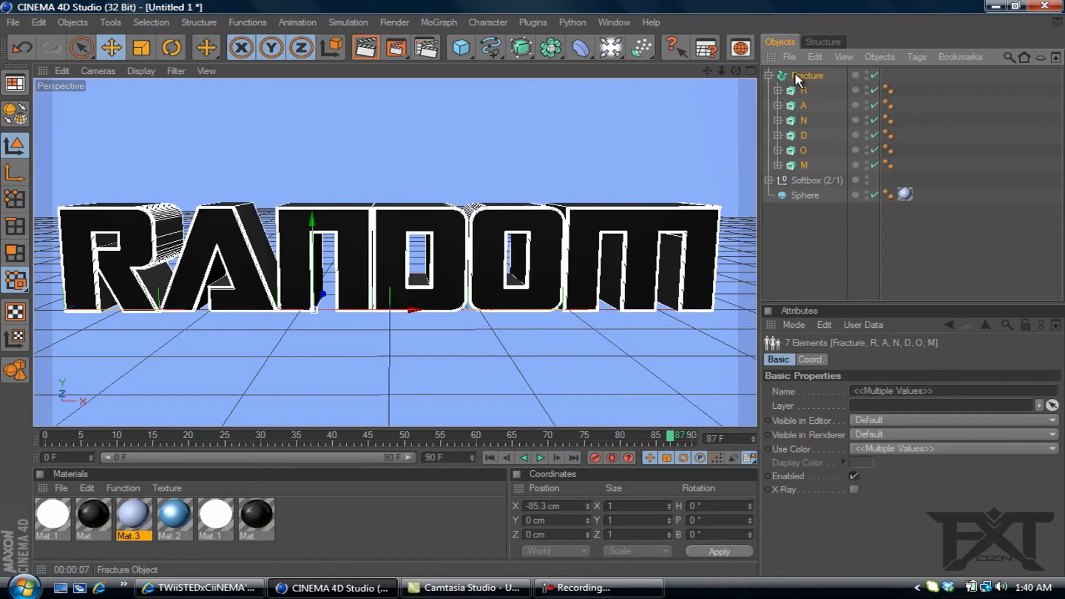
left_click(440, 23)
mouse_move(477, 44)
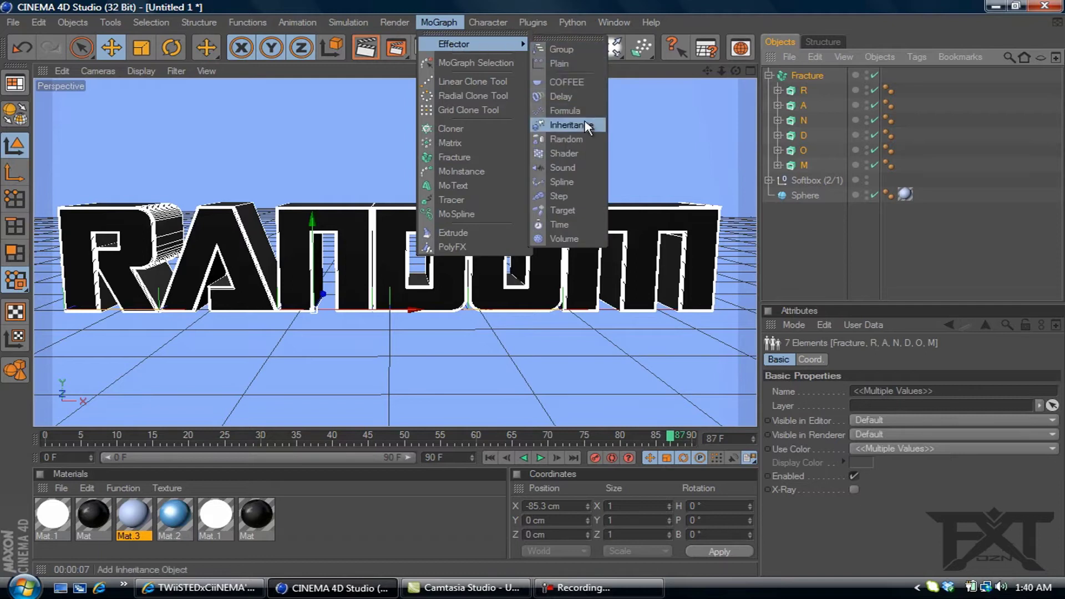
left_click(565, 139)
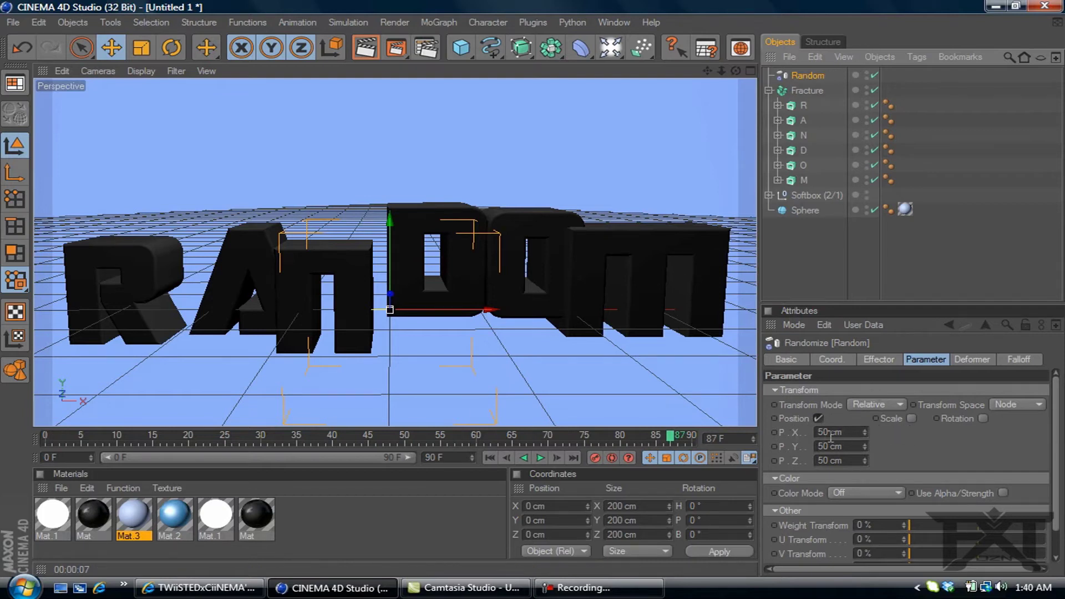
Enable rotation on the Random effector and set its position offsets to X 232 cm, Y -100 cm and Z 400 cm.
left_click(983, 419)
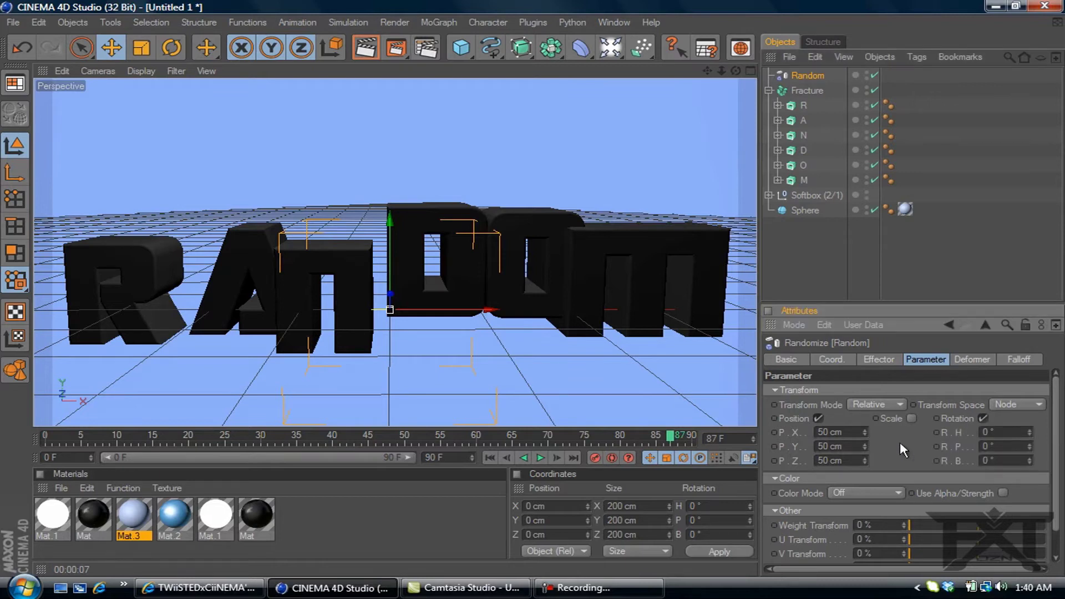
double_click(823, 432)
type("232")
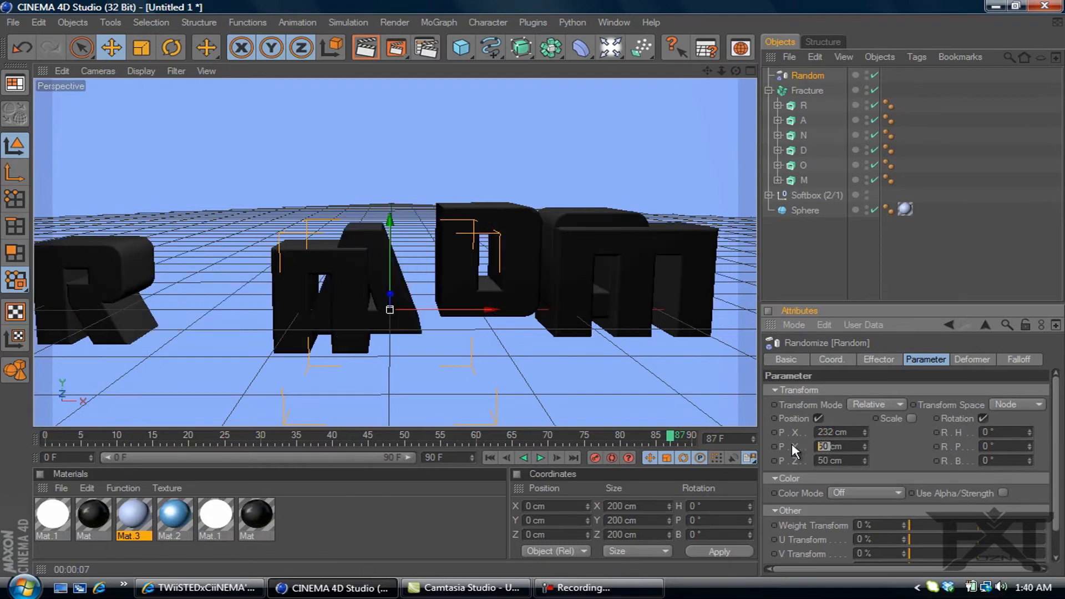
type("-100")
key("Tab")
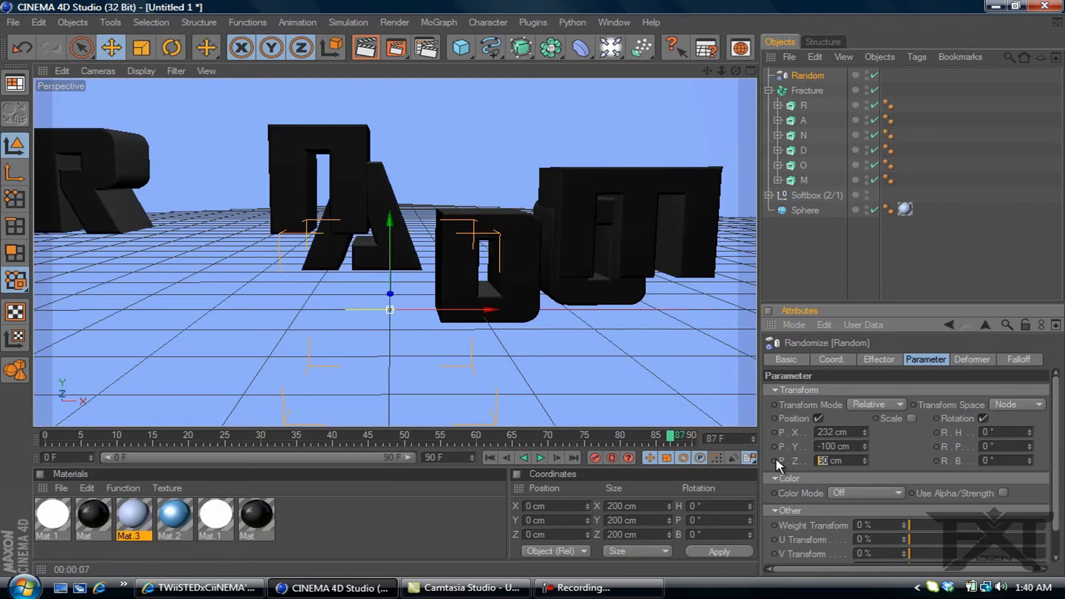
type("40")
Set the Random effector's rotation offsets to H 200°, P 300° and B -100°.
left_click(988, 432)
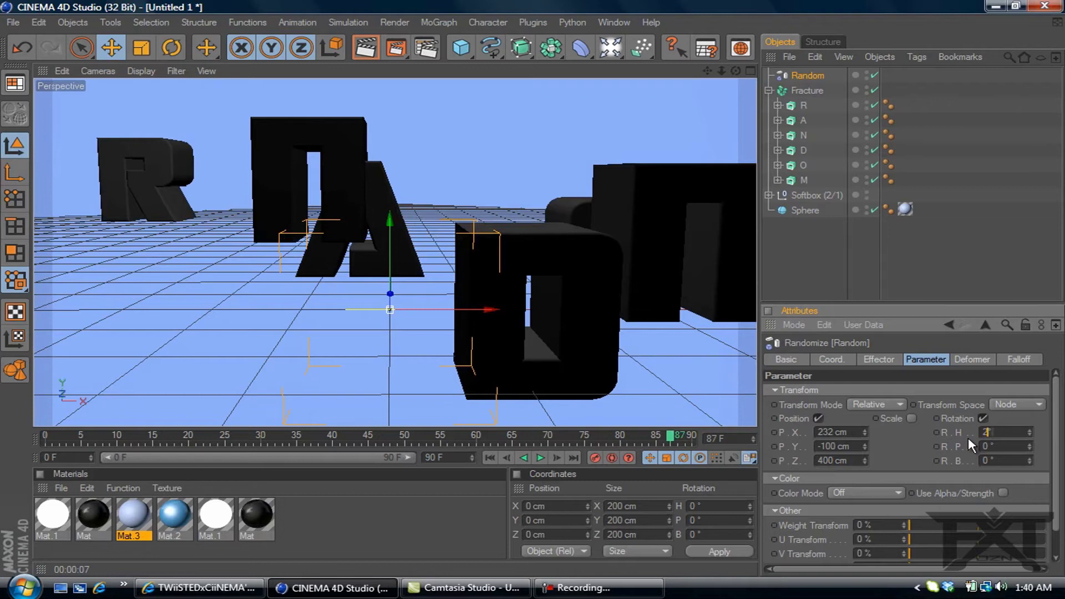
key("Tab")
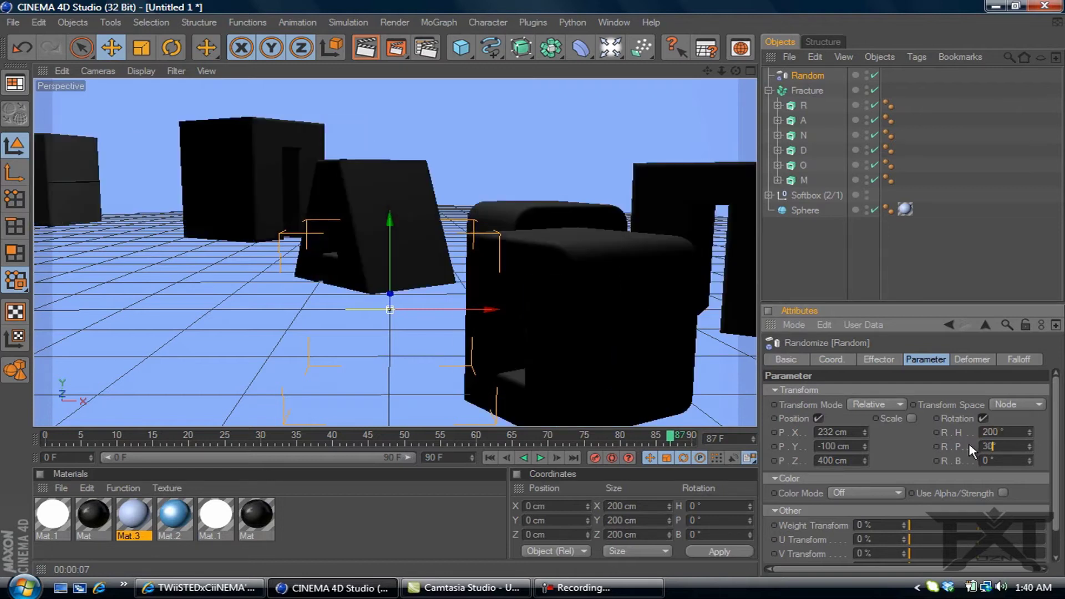
type("300")
key("Tab")
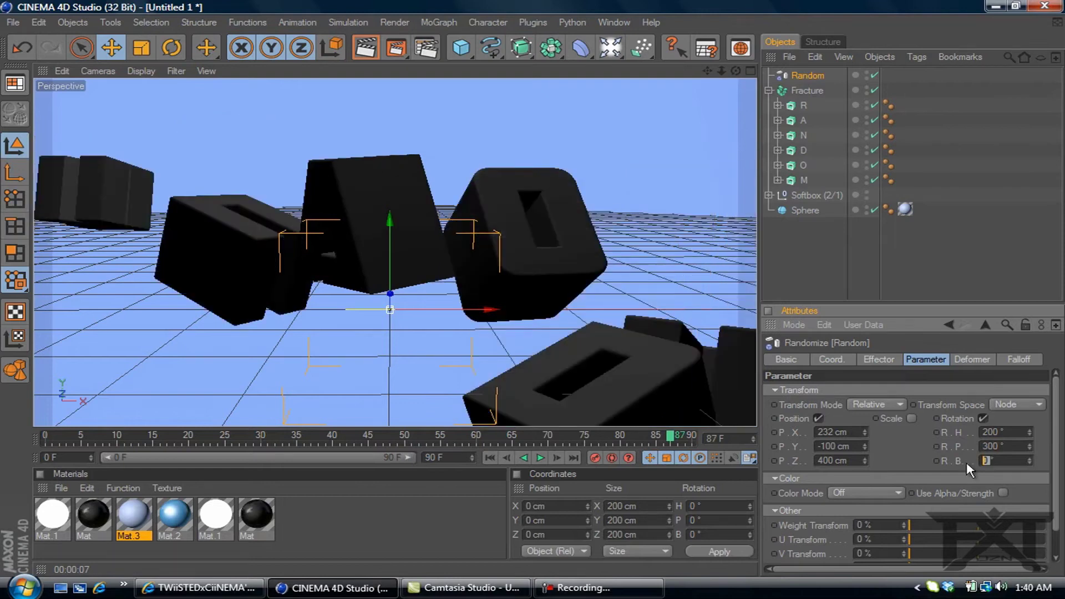
type("-100")
key("Return")
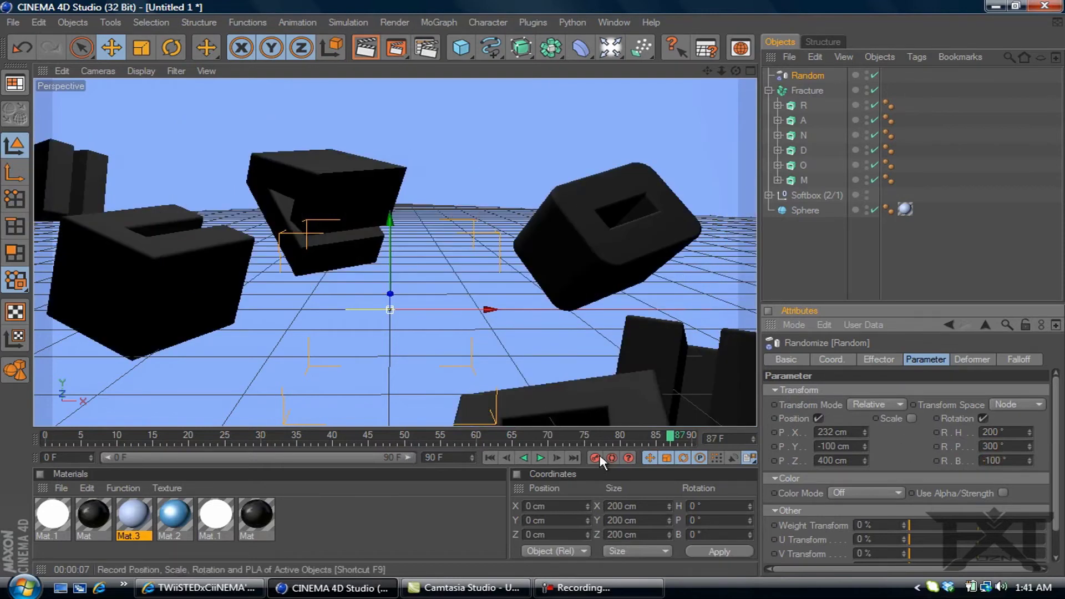
Turn on automatic keyframing at frame 0 and advance the timeline to frame 70.
left_click_drag(672, 440, 42, 444)
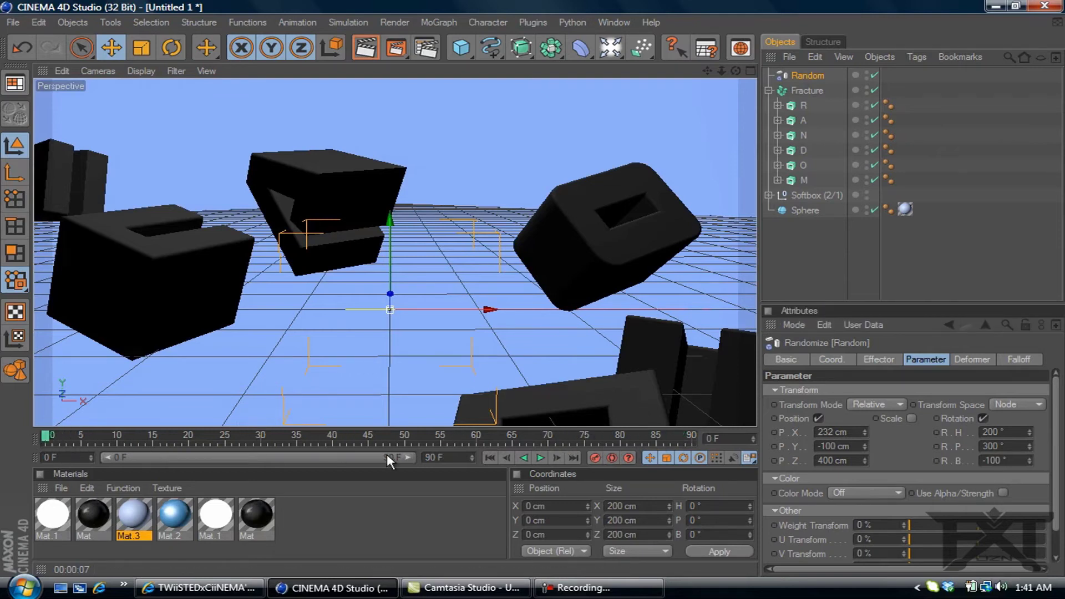
left_click(612, 458)
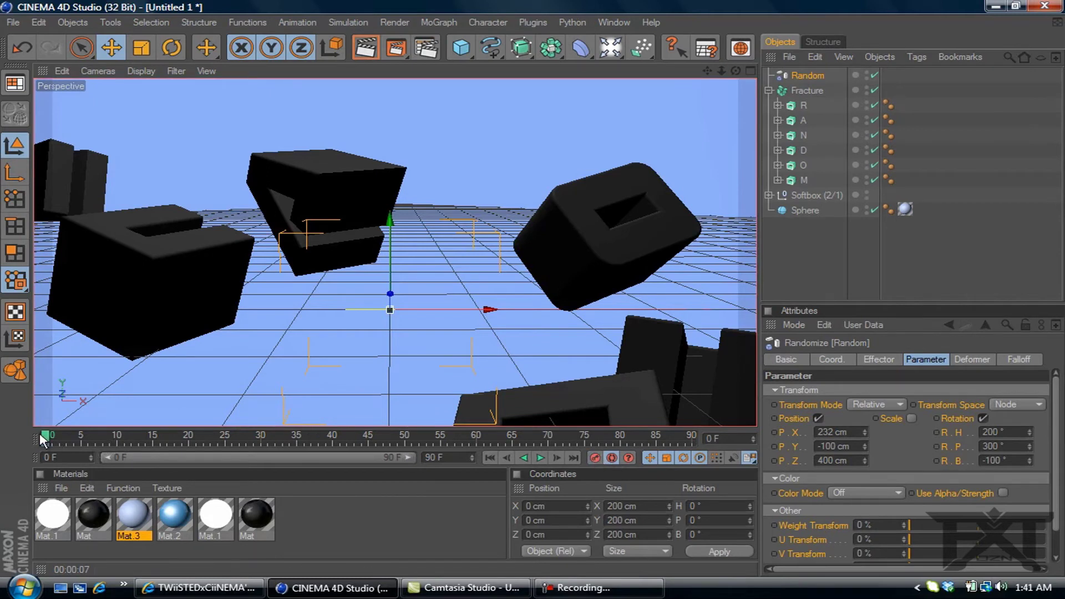
left_click_drag(46, 440, 551, 443)
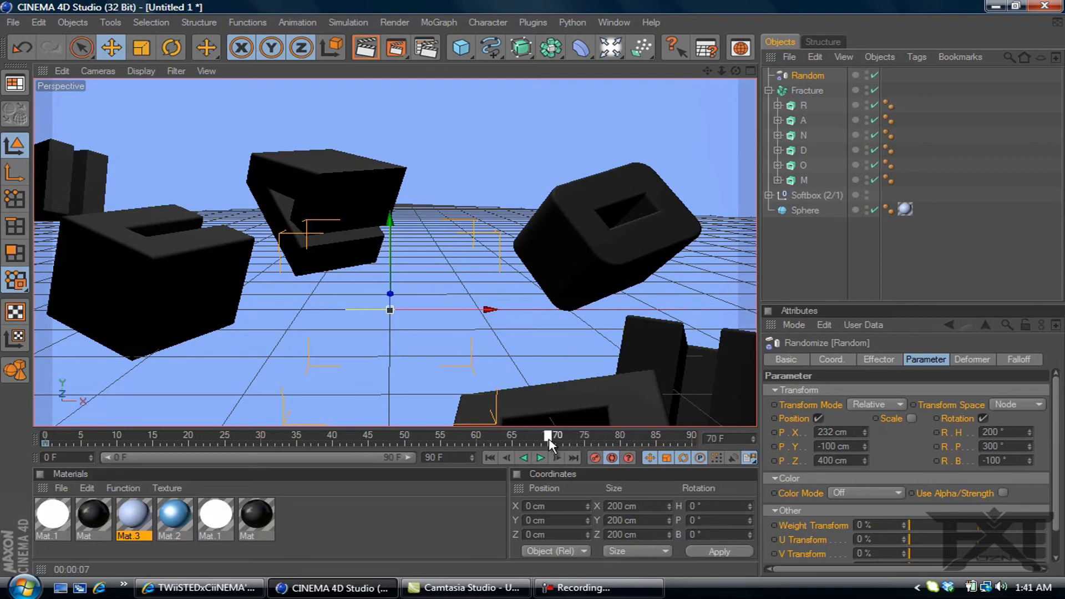
Key the Random effector's X, Y and Z position offsets to 0 cm at frame 70.
double_click(831, 431)
type("0")
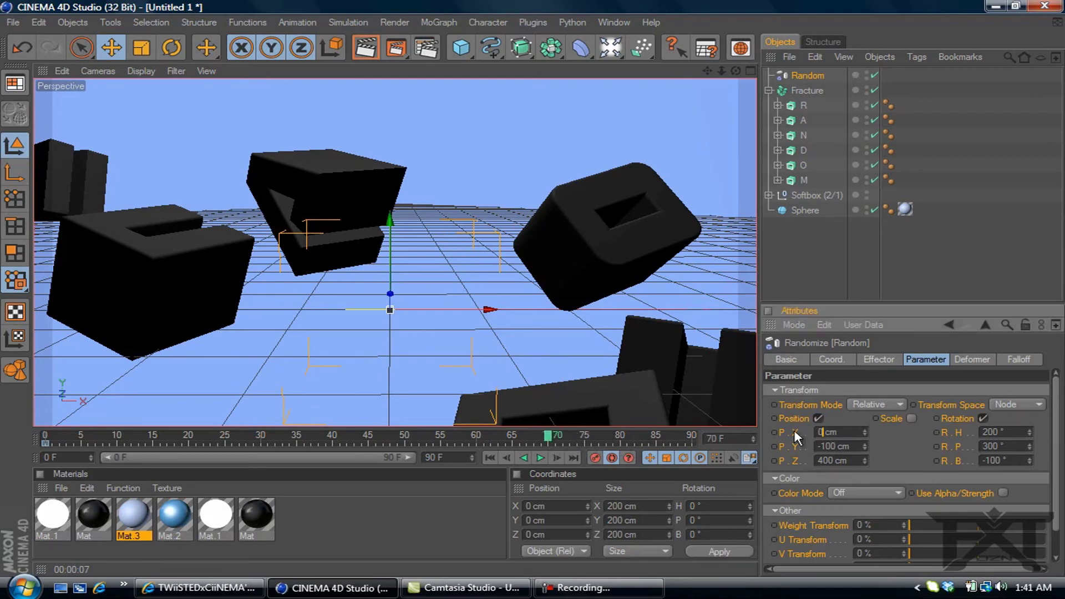
double_click(838, 446)
type("0")
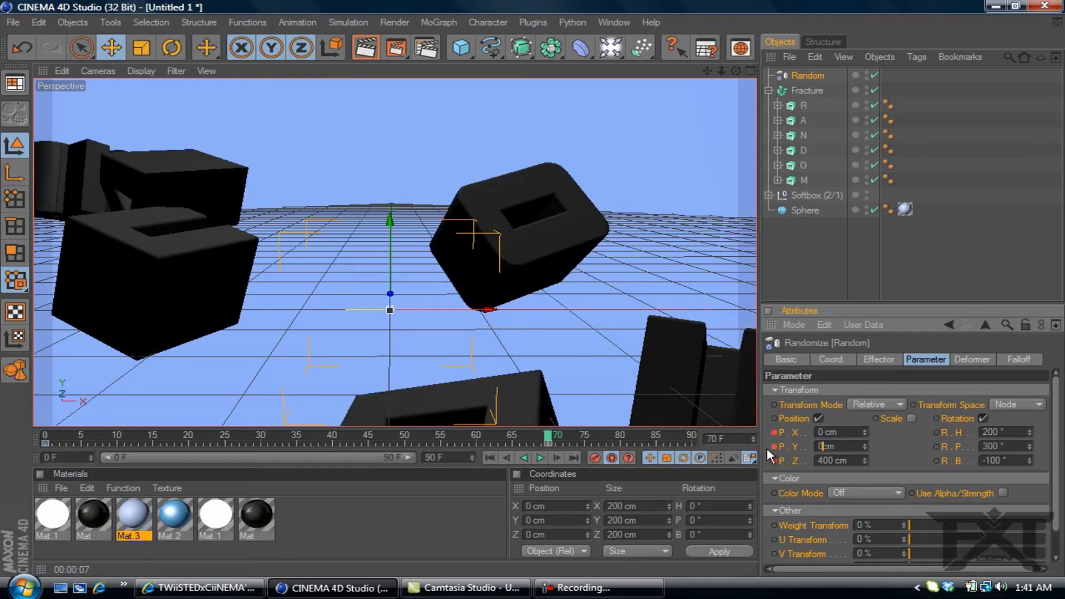
key("Tab")
type("0")
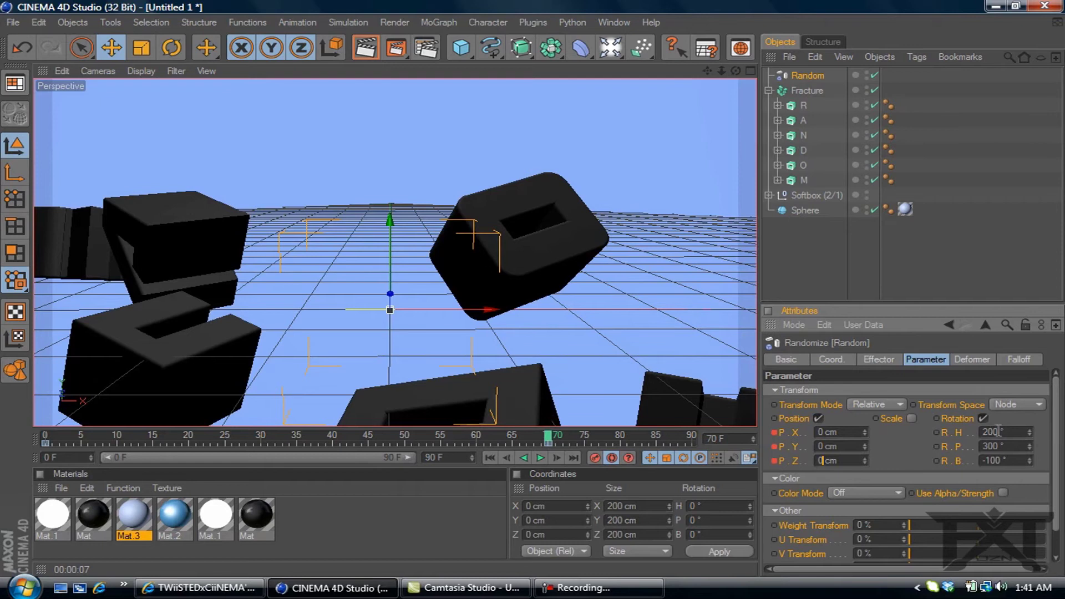
Key the Random effector's H, P and B rotation offsets to 0° at frame 70, and turn off automatic keyframing.
key("Tab")
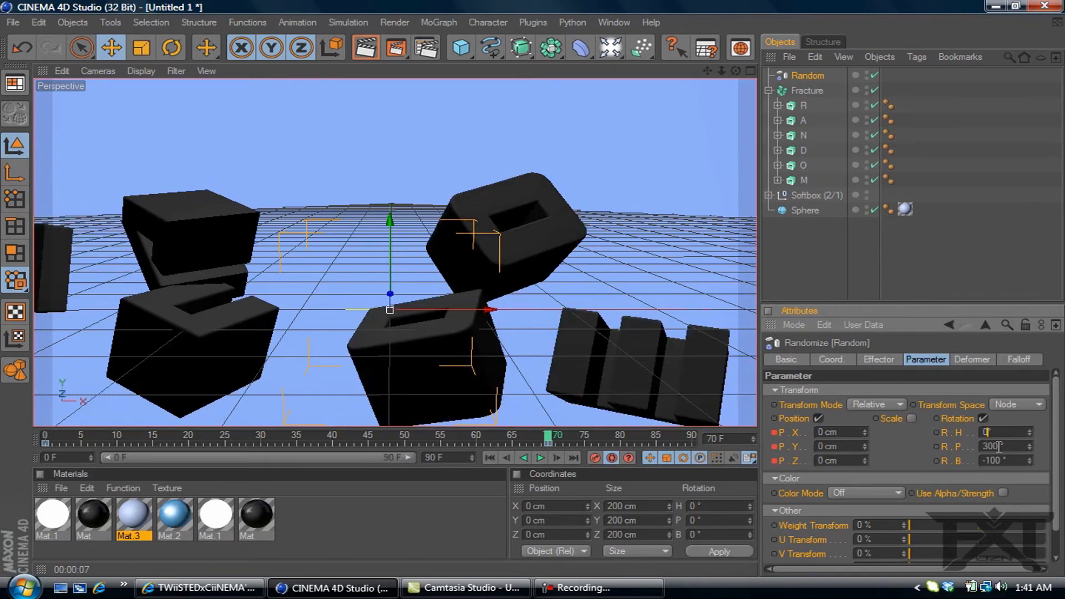
key("Tab")
type("0")
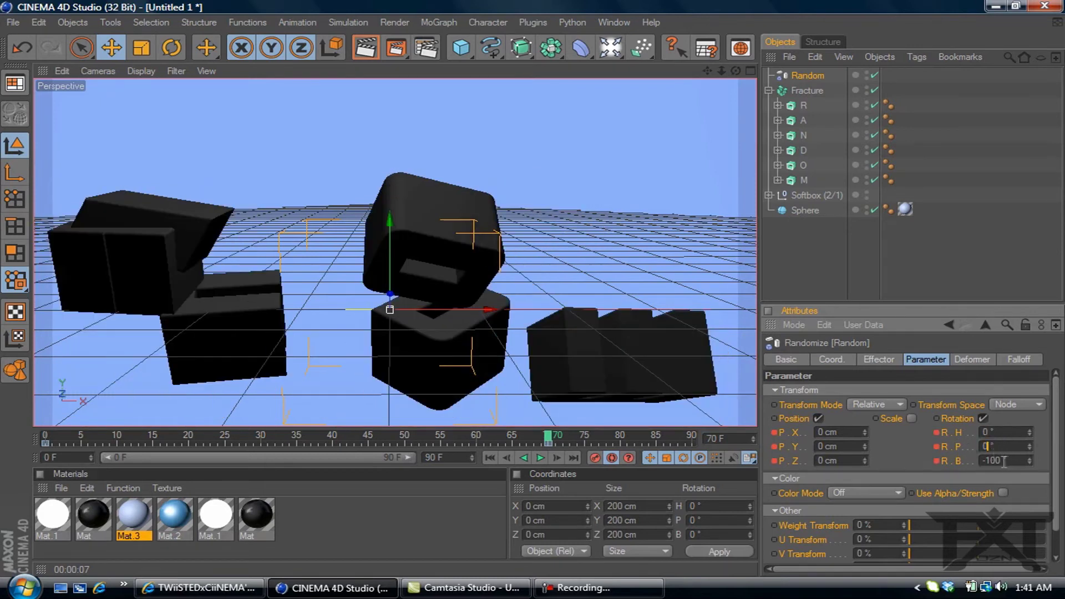
key("Tab")
type("0")
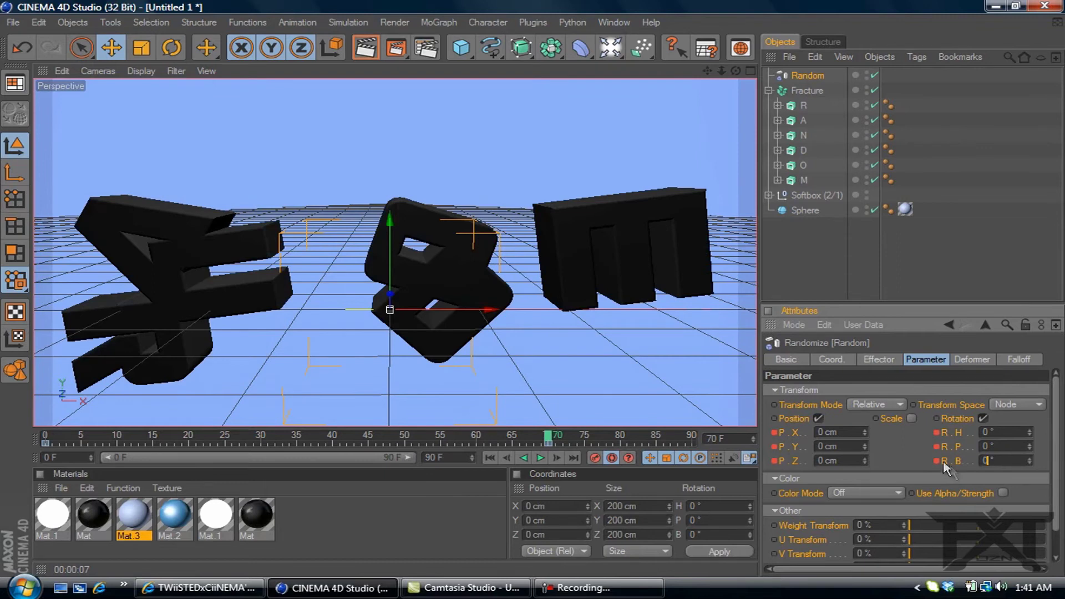
key("Return")
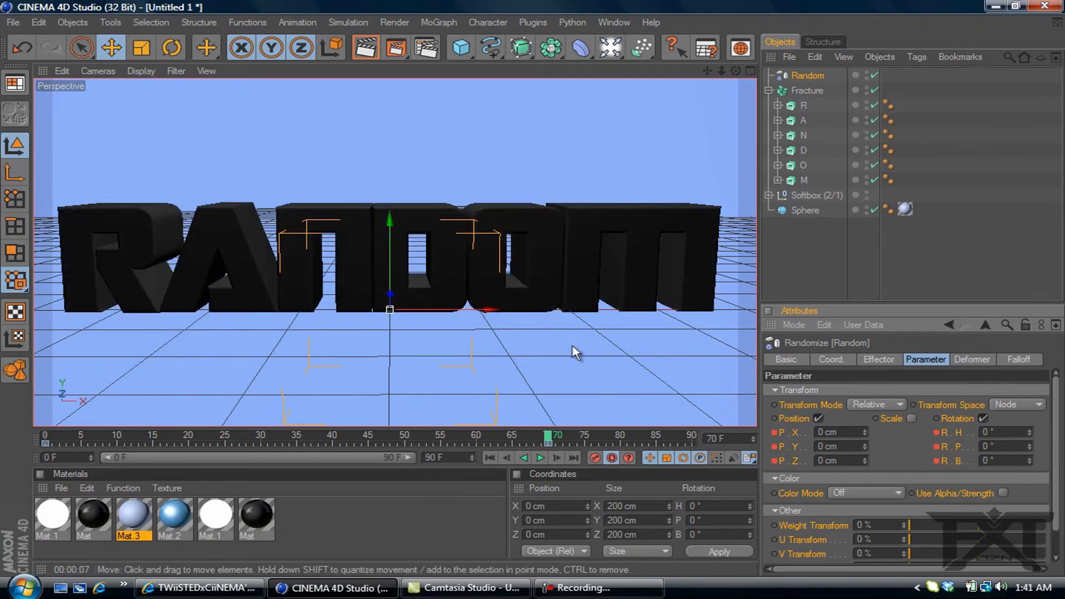
left_click(612, 458)
Play the animation from frame 0, stop it at frame 77 and test-render the view.
left_click(47, 439)
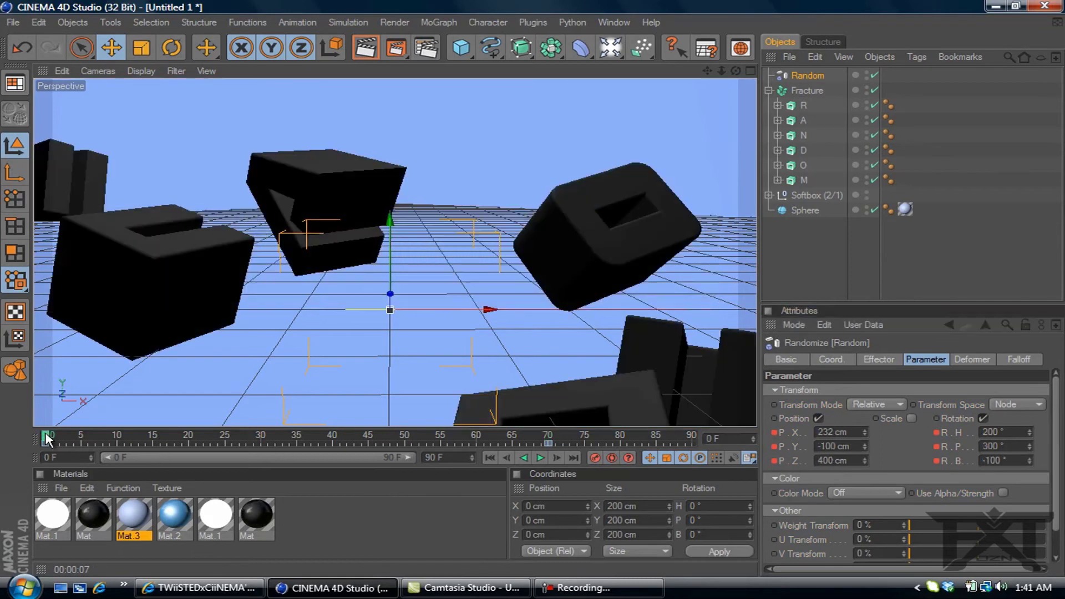
left_click(540, 457)
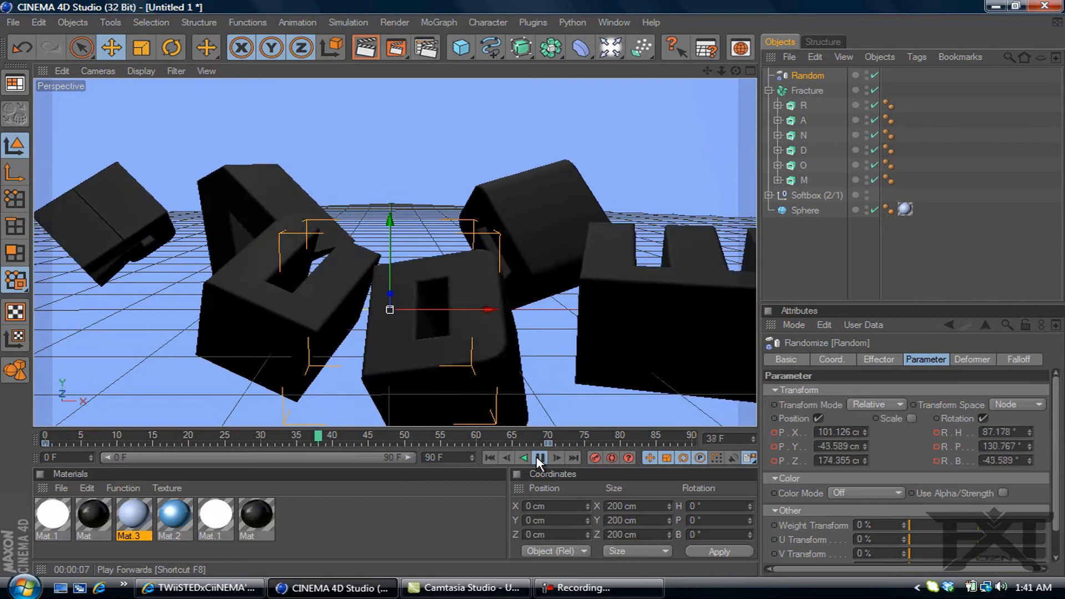
left_click(540, 458)
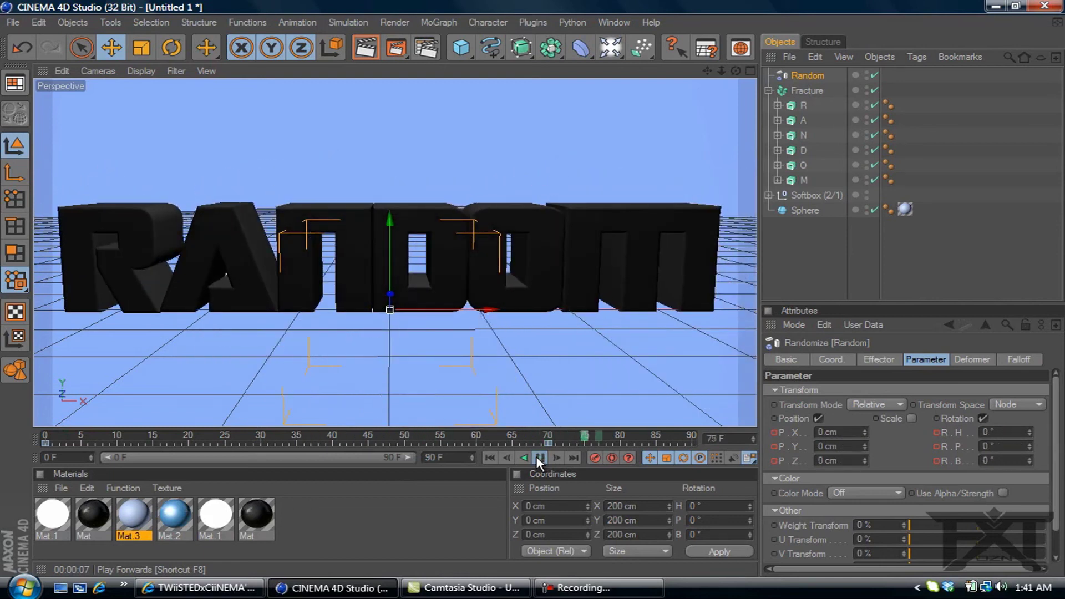
left_click(366, 49)
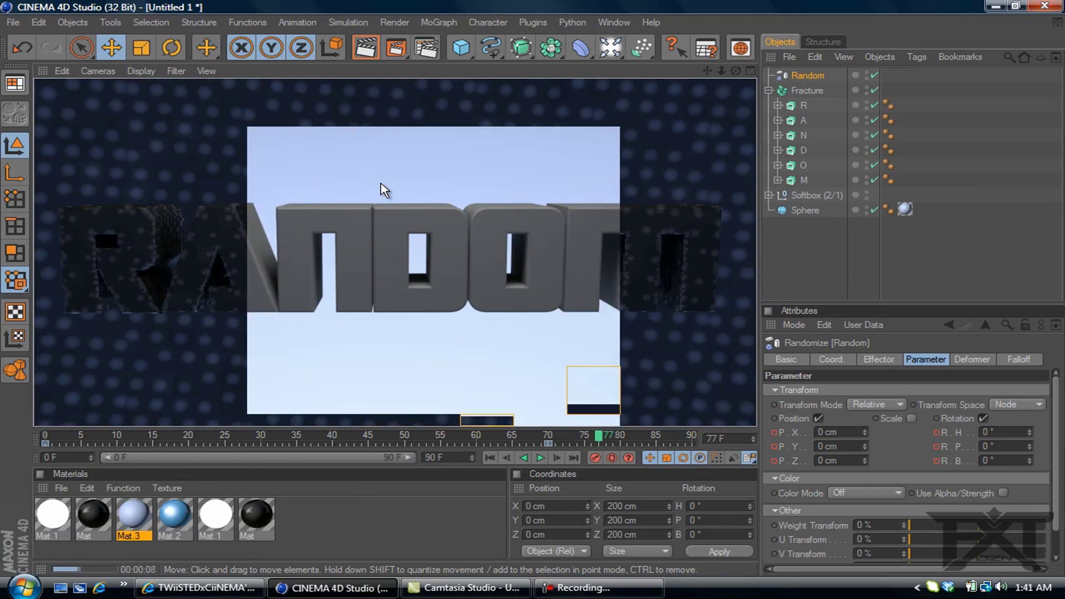
left_click(254, 454)
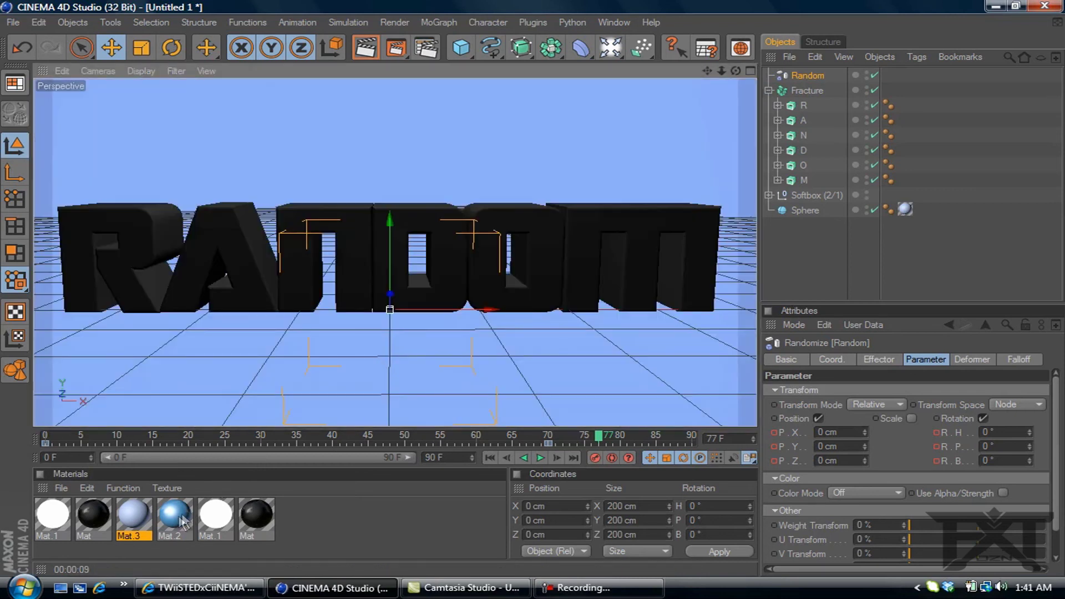
Apply the blue Mat.2 material to the Fracture object so it covers all the letters.
left_click_drag(181, 522, 690, 159)
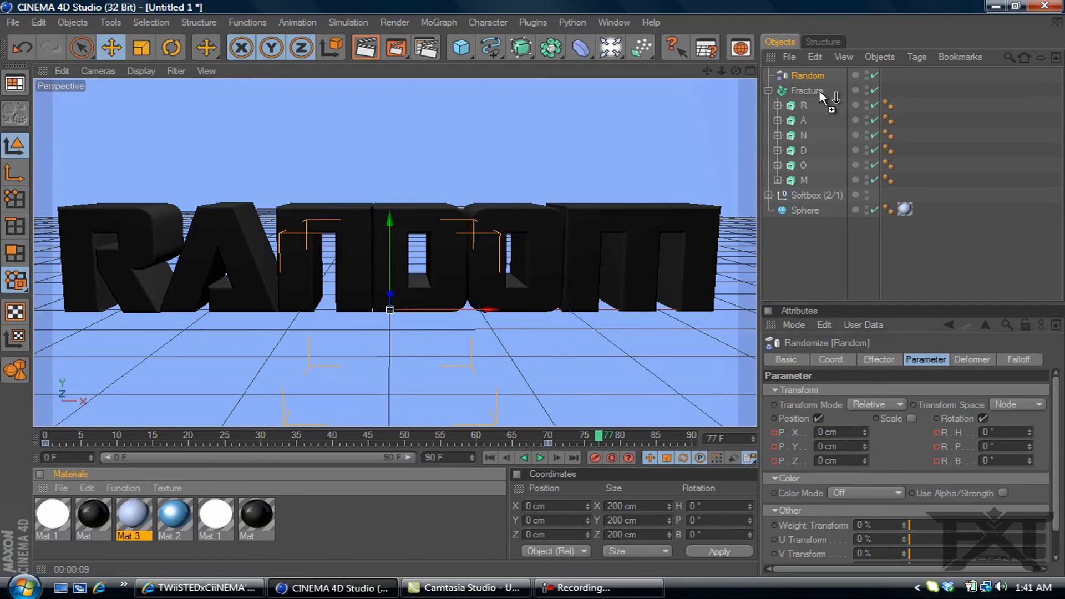
left_click_drag(811, 90, 811, 91)
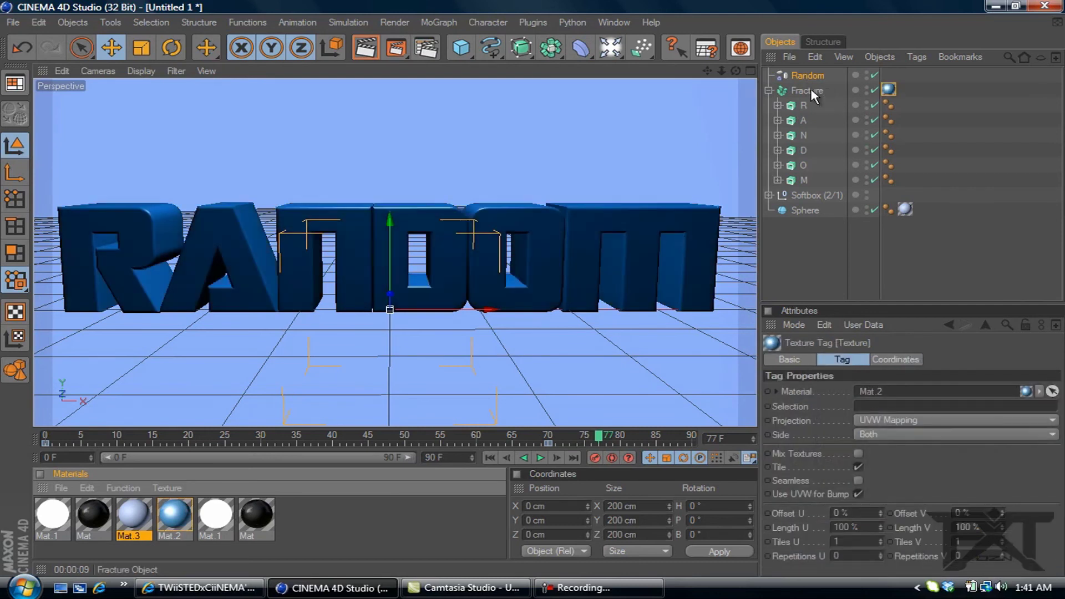